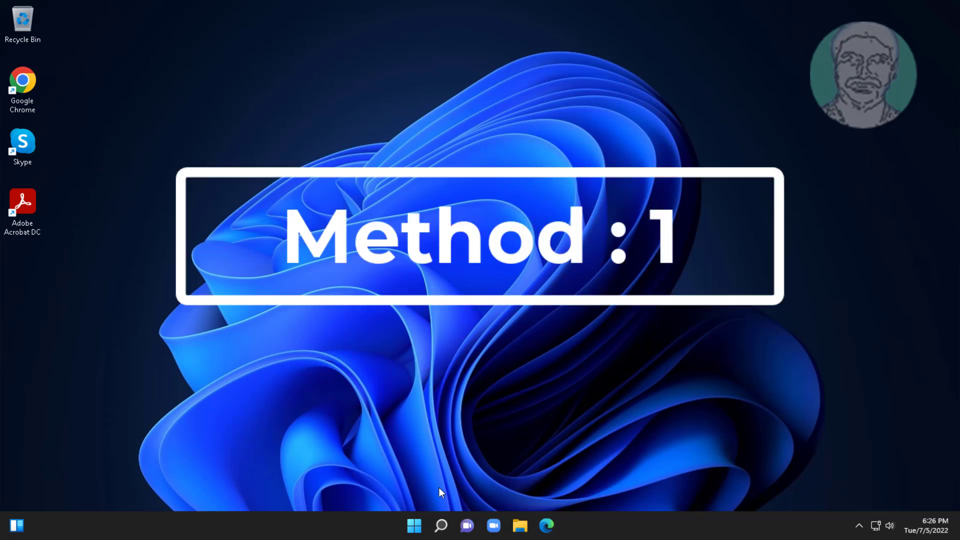
# - Restart the PC from the Start menu's power options as the first fix
pyautogui.click(418, 525)
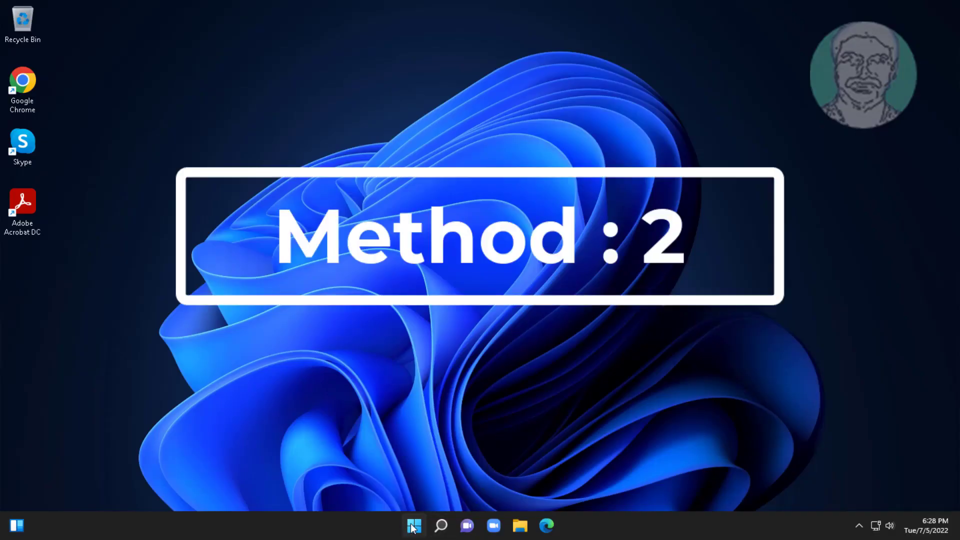
# - Open Device Manager and bring up the TP-Link Wireless USB Adapter's context menu under Network adapters
pyautogui.rightClick(413, 526)
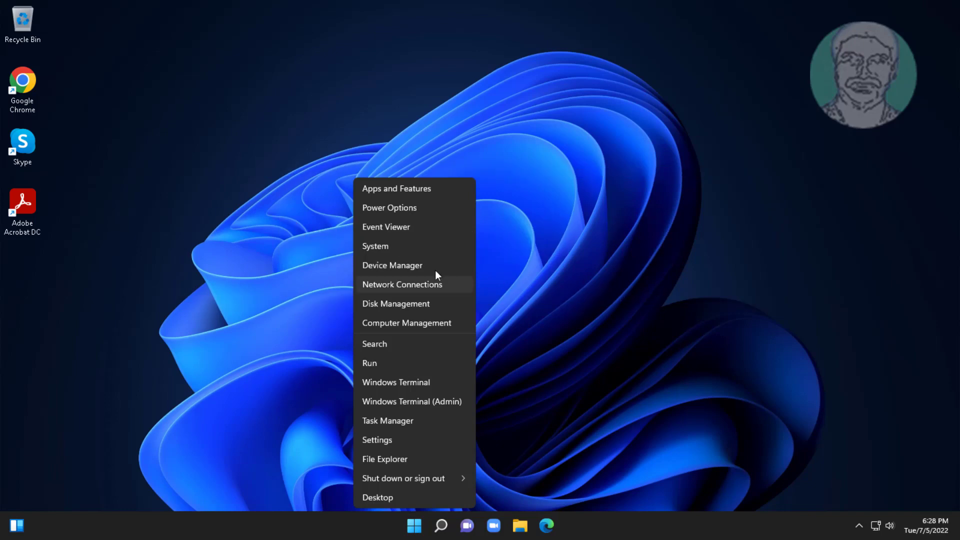
pyautogui.click(402, 265)
pyautogui.click(126, 224)
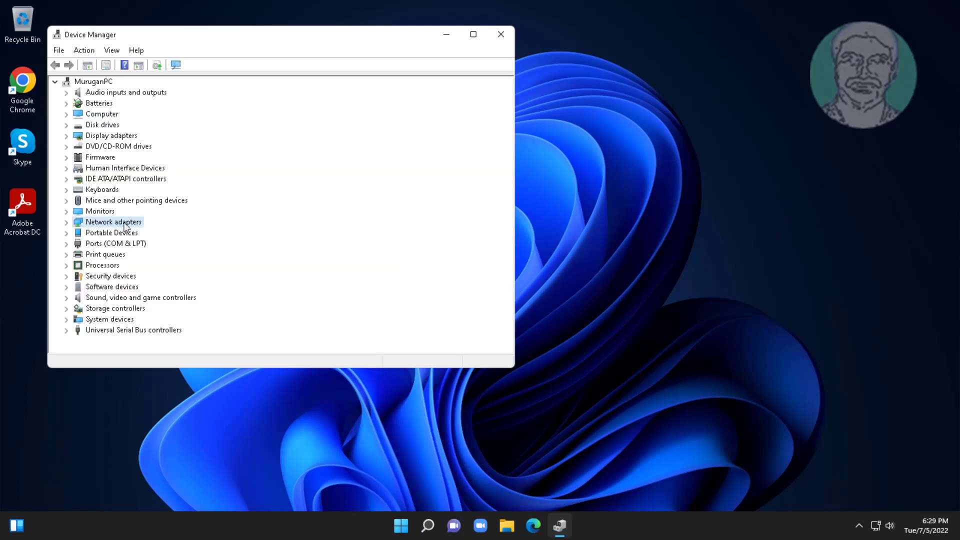
pyautogui.click(67, 223)
pyautogui.click(172, 245)
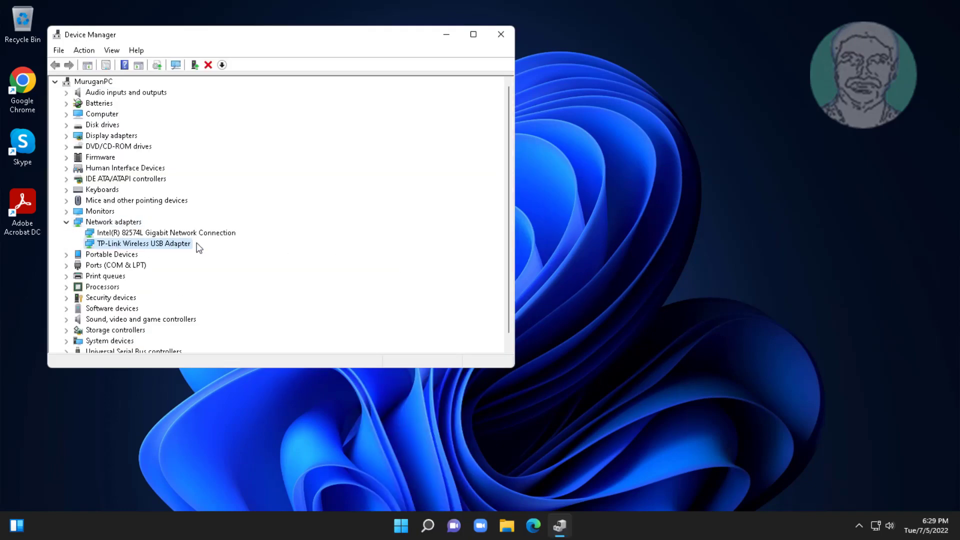
pyautogui.rightClick(176, 242)
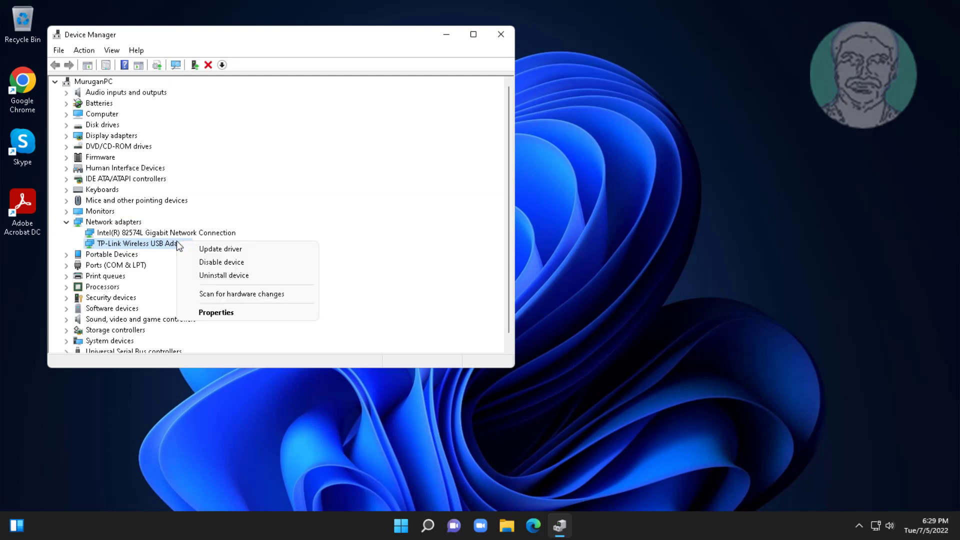
# - Search automatically for a newer TP-Link driver, confirm it's current, and close Device Manager
pyautogui.click(230, 249)
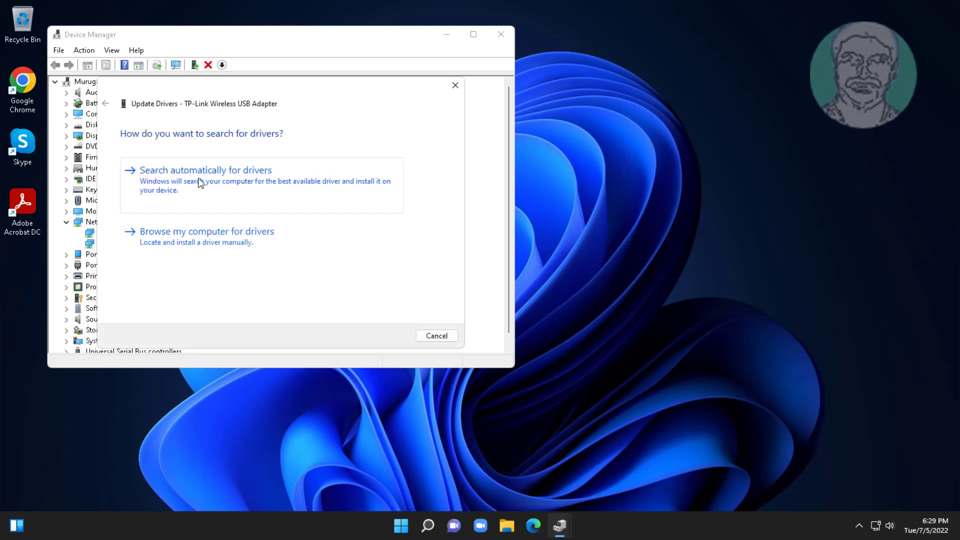
pyautogui.click(199, 183)
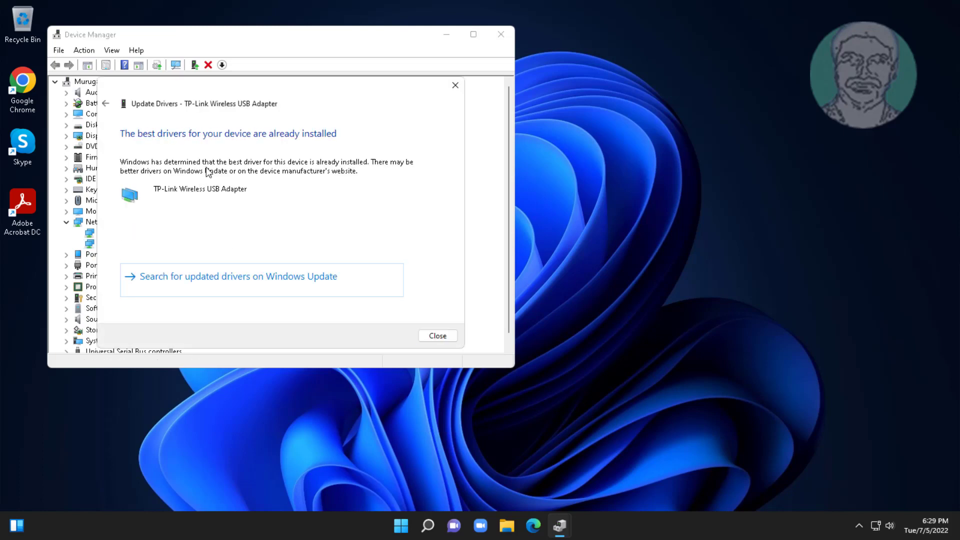
pyautogui.click(452, 337)
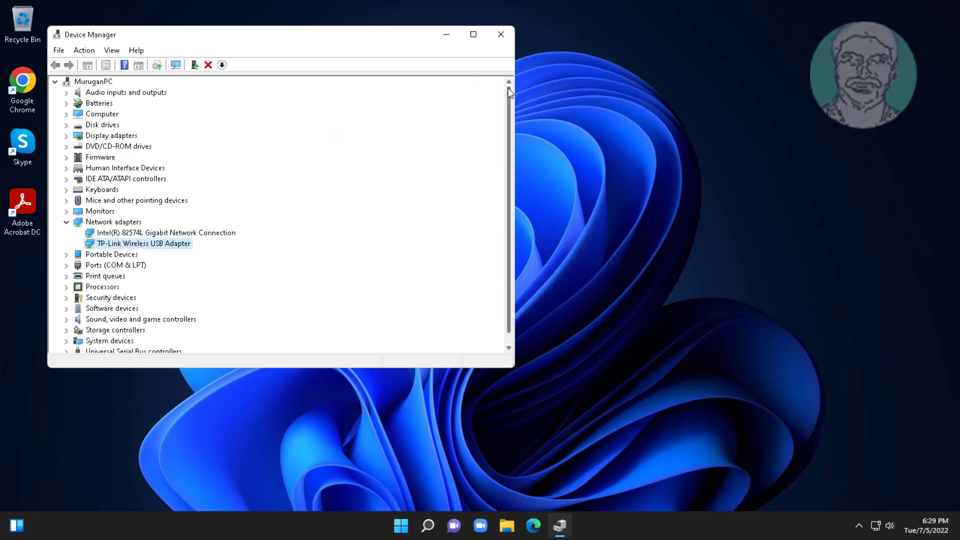
pyautogui.click(500, 34)
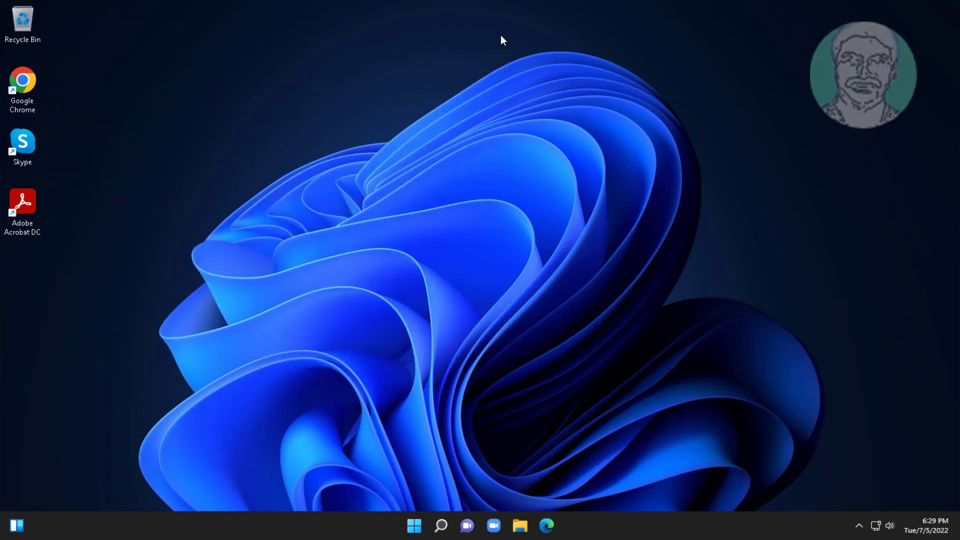
# - Reopen Device Manager and start a manual driver update for the TP-Link Wireless USB Adapter
pyautogui.rightClick(415, 525)
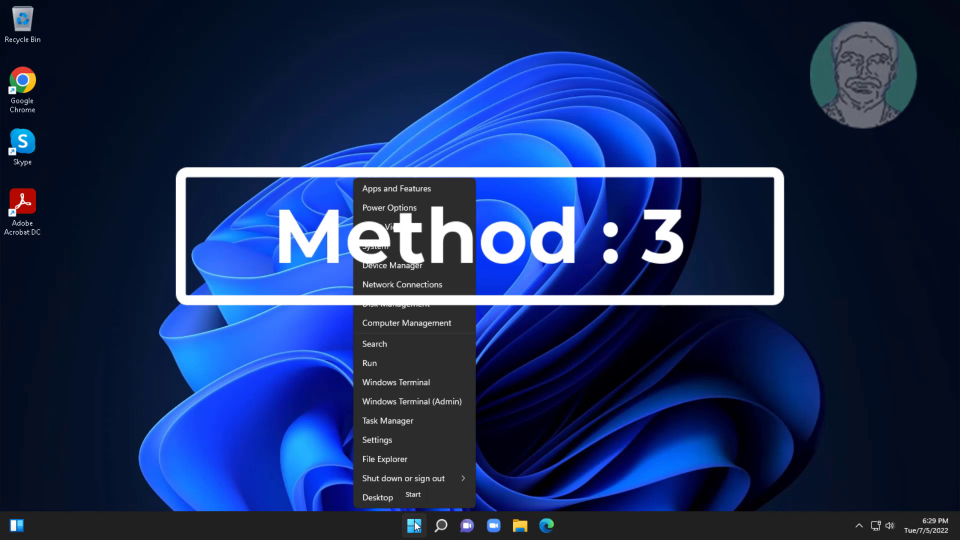
pyautogui.click(421, 266)
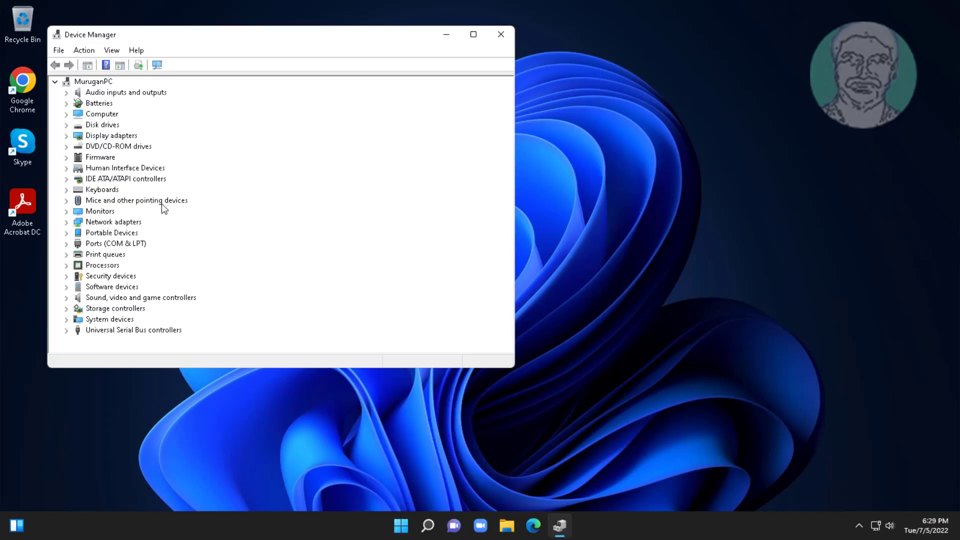
pyautogui.click(121, 223)
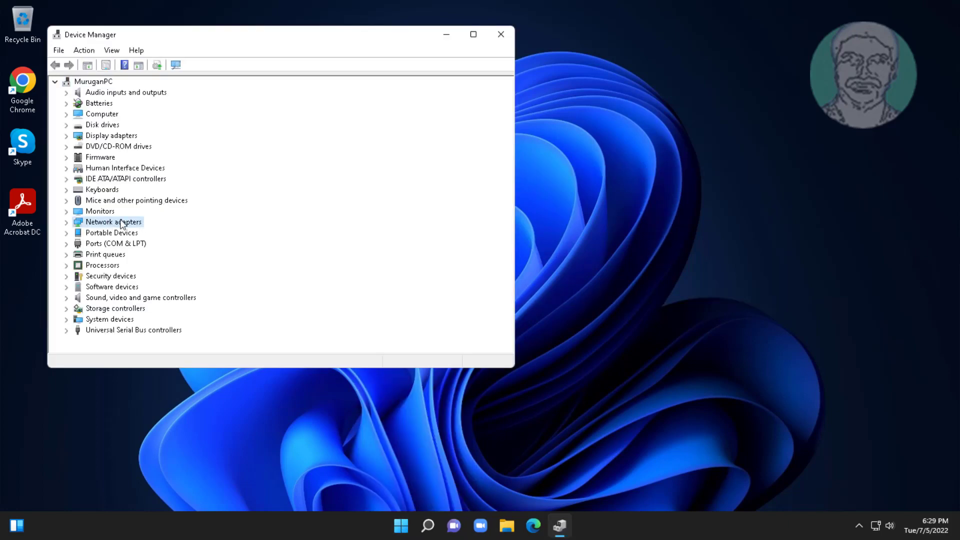
pyautogui.click(68, 222)
pyautogui.click(174, 244)
pyautogui.rightClick(168, 247)
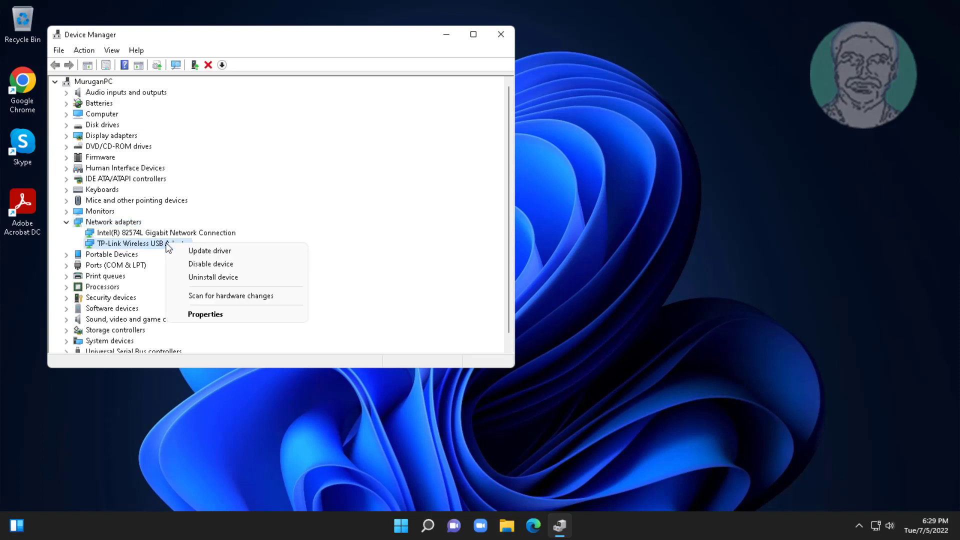
pyautogui.click(218, 251)
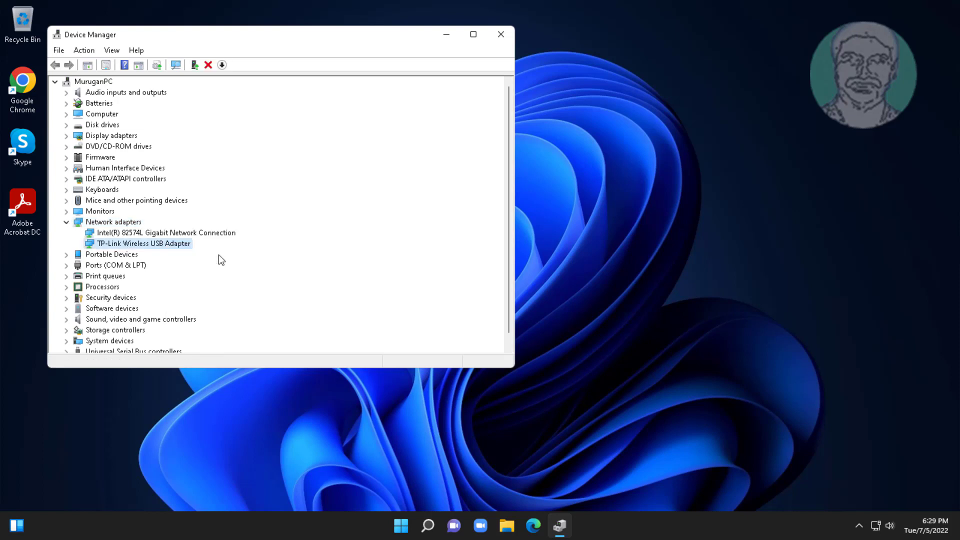
# - Install the TP-Link Wireless USB Adapter driver picked from the computer's list, then close Device Manager
pyautogui.click(233, 245)
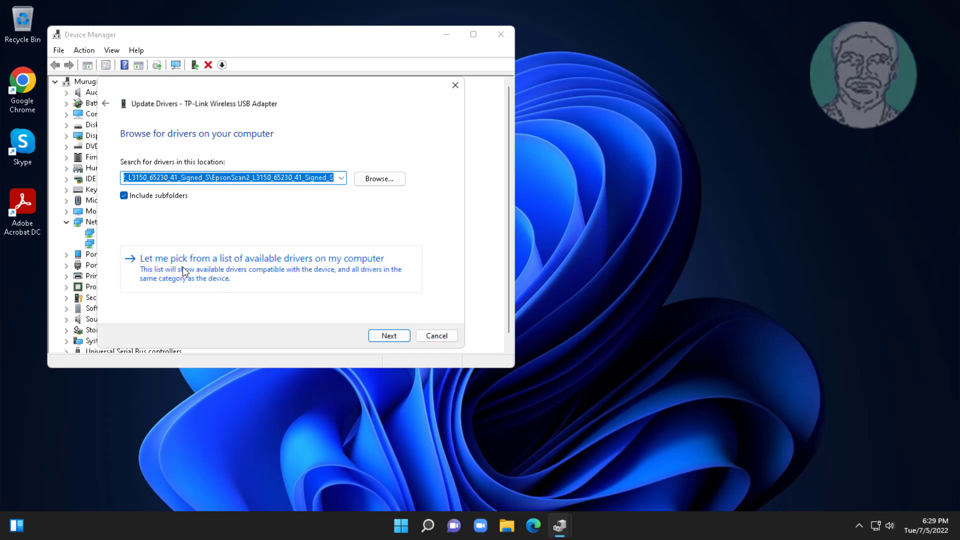
pyautogui.click(245, 266)
pyautogui.click(175, 234)
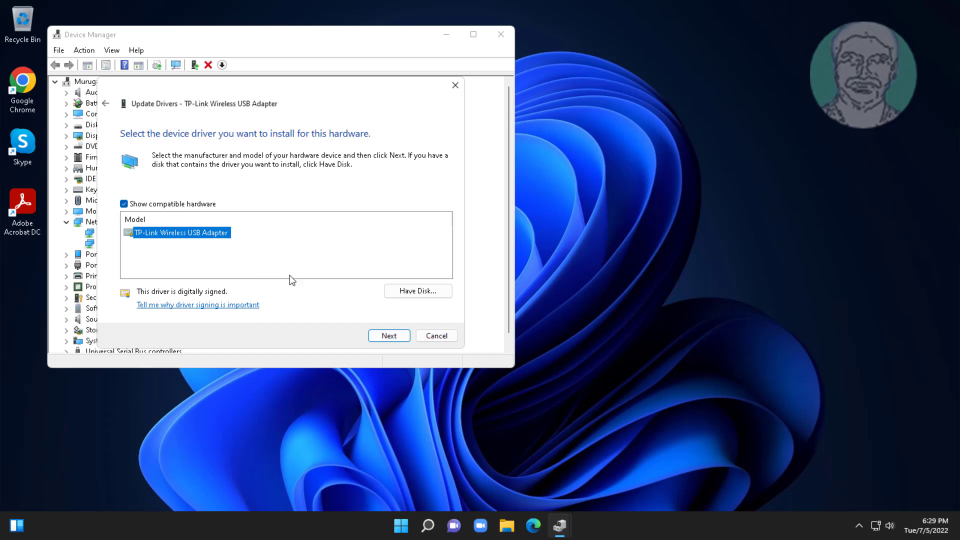
pyautogui.click(393, 335)
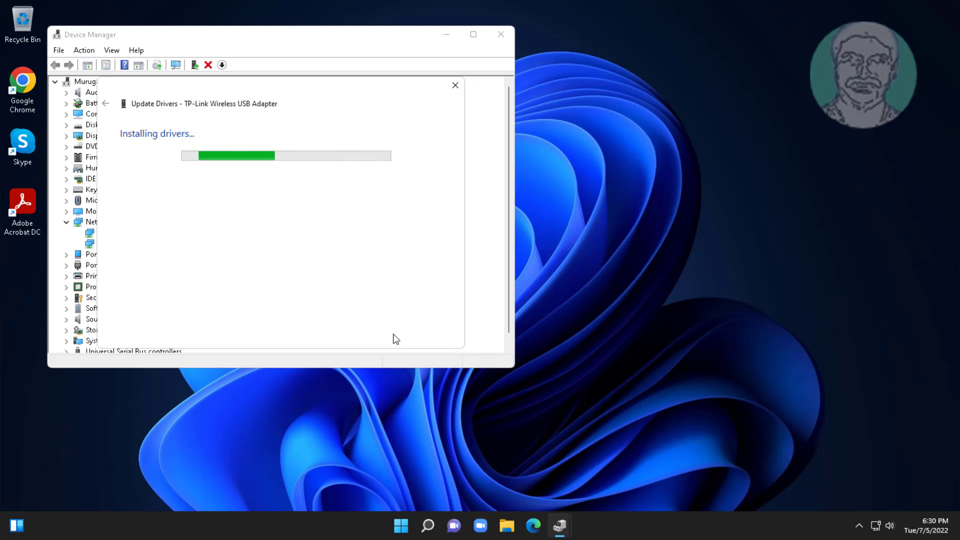
pyautogui.click(426, 338)
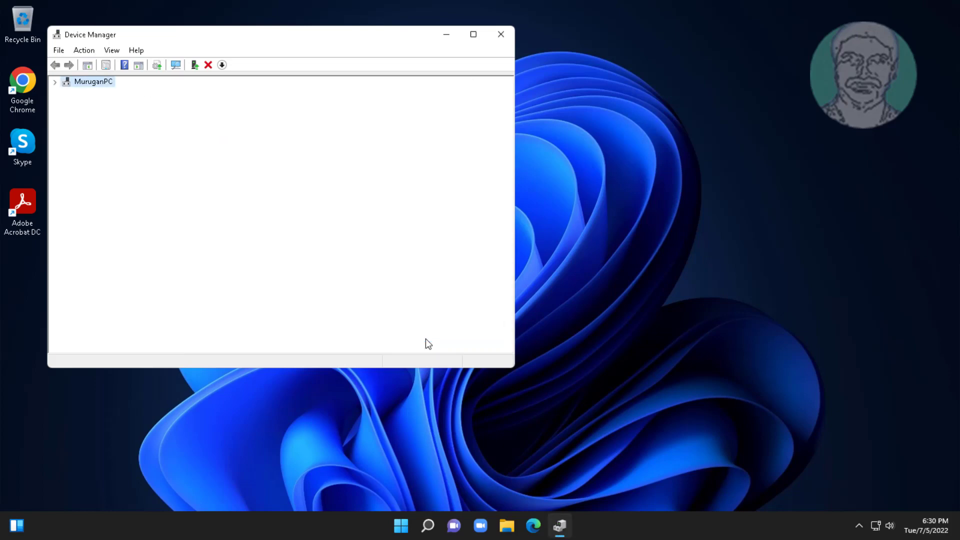
pyautogui.click(500, 34)
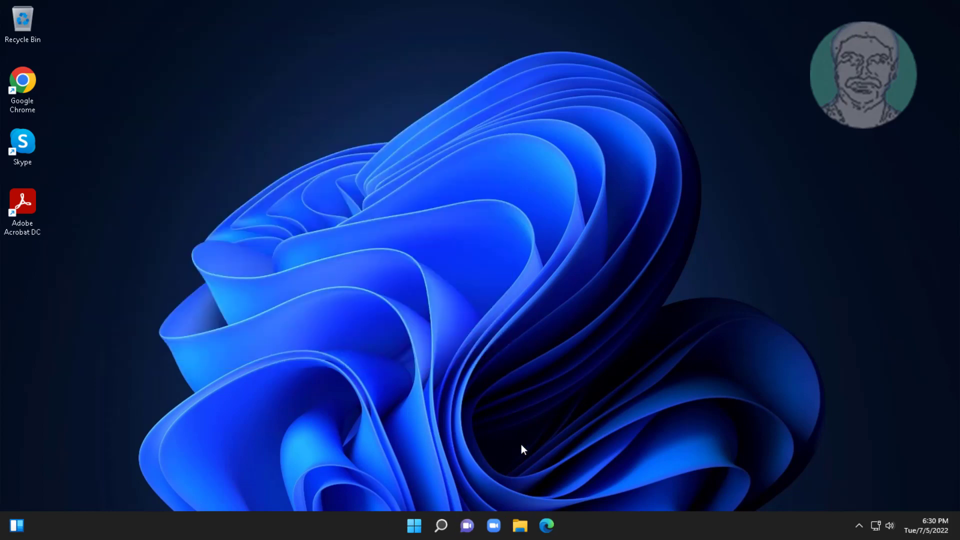
# - Reopen Device Manager and bring up the TP-Link adapter's context menu under Network adapters
pyautogui.rightClick(419, 529)
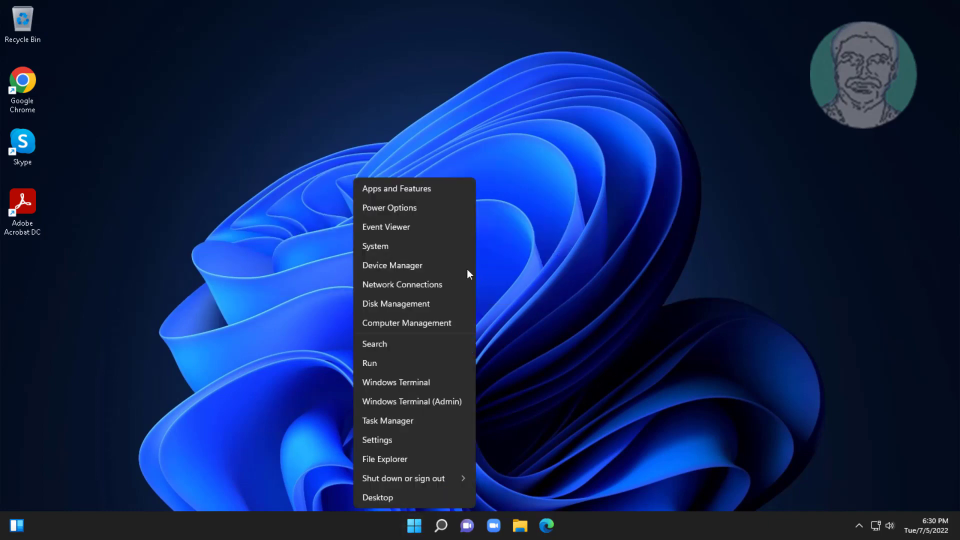
pyautogui.click(412, 263)
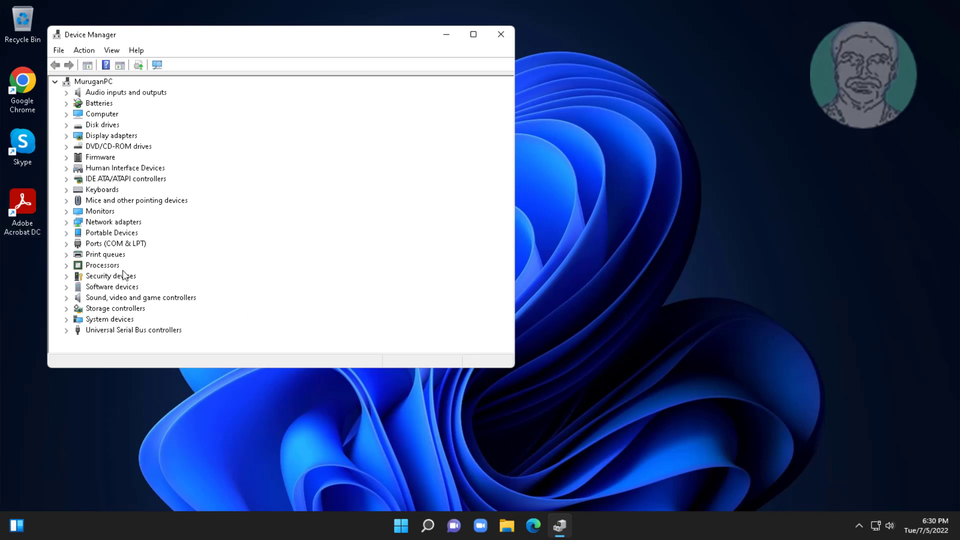
pyautogui.click(115, 222)
pyautogui.click(67, 223)
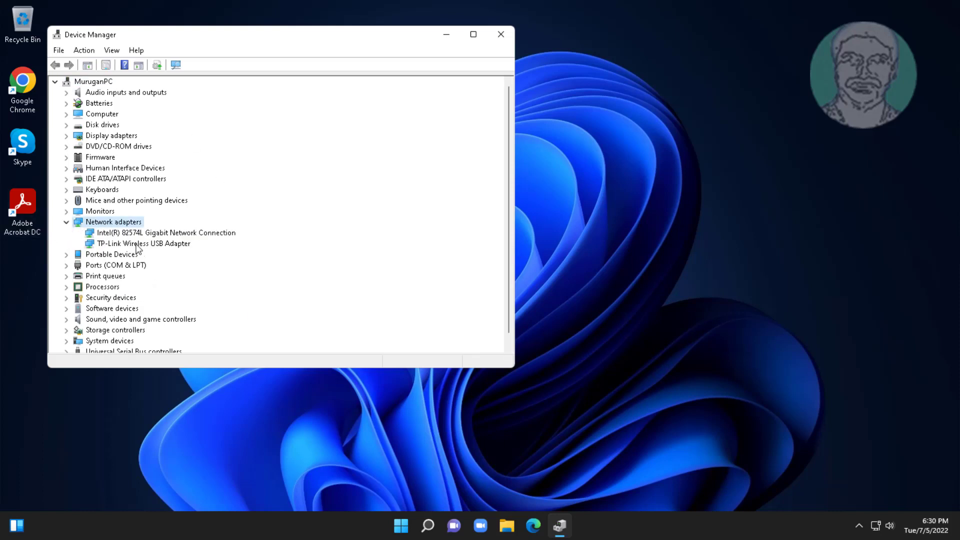
pyautogui.rightClick(179, 245)
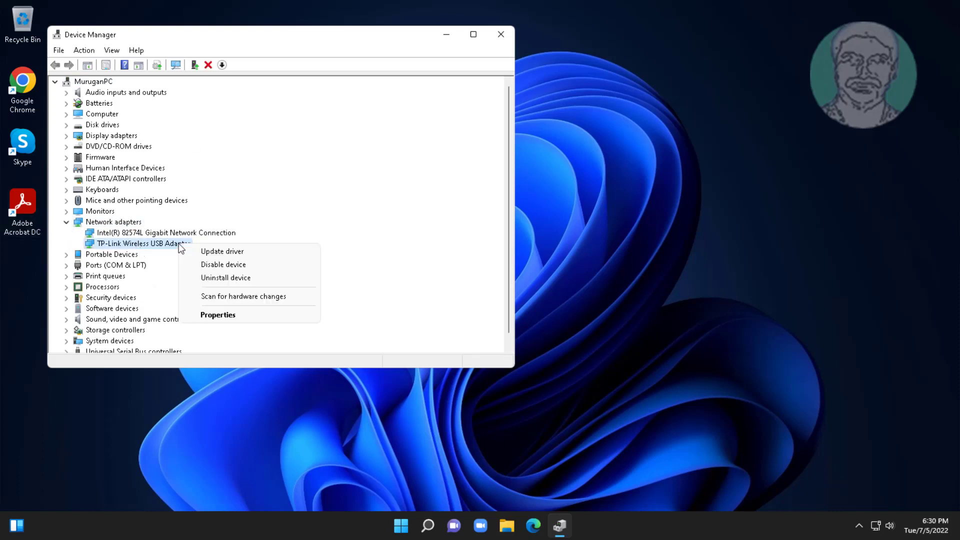
# - Check the TP-Link adapter's driver 1030.38.712.2019 in Properties, then close Properties and Device Manager
pyautogui.click(218, 315)
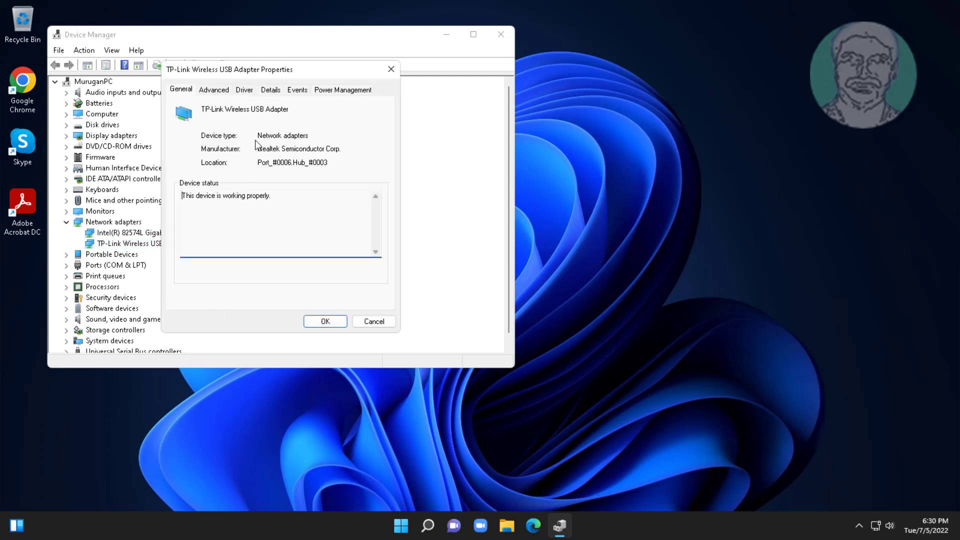
pyautogui.click(244, 90)
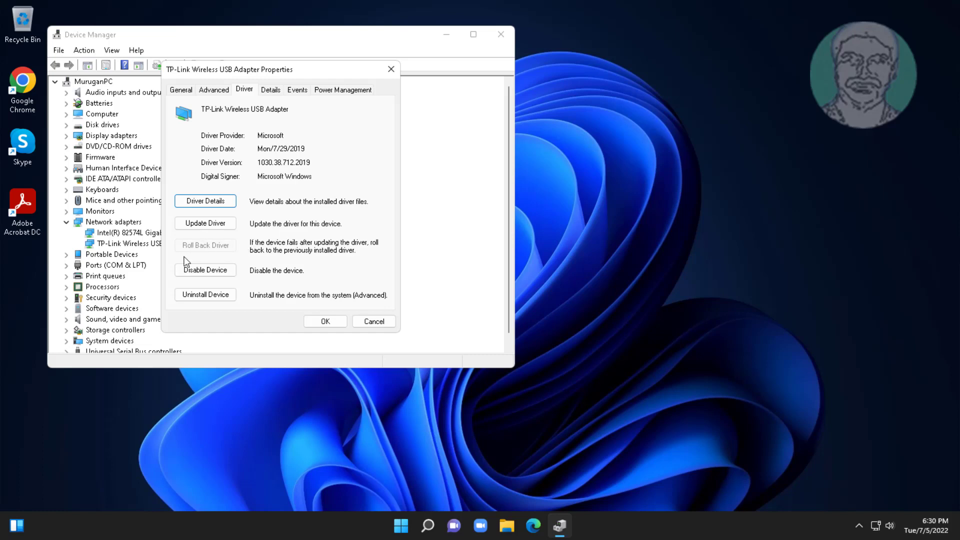
pyautogui.click(332, 324)
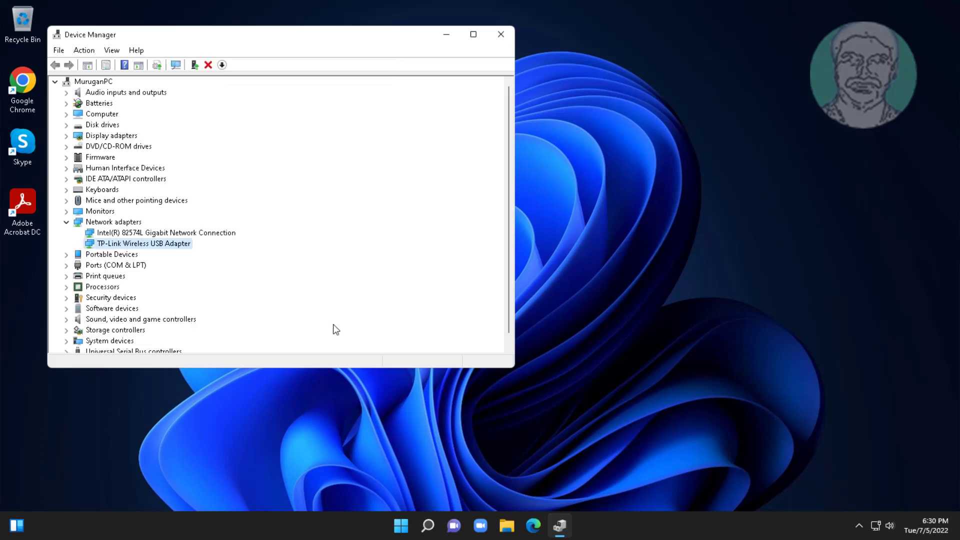
pyautogui.click(510, 35)
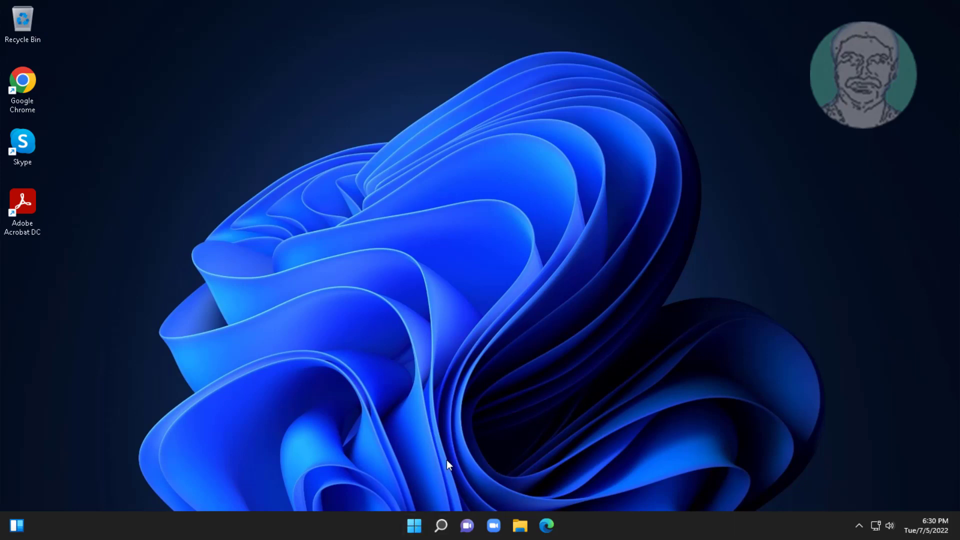
# - Reopen Device Manager and select the TP-Link Wireless USB Adapter under Network adapters
pyautogui.rightClick(414, 524)
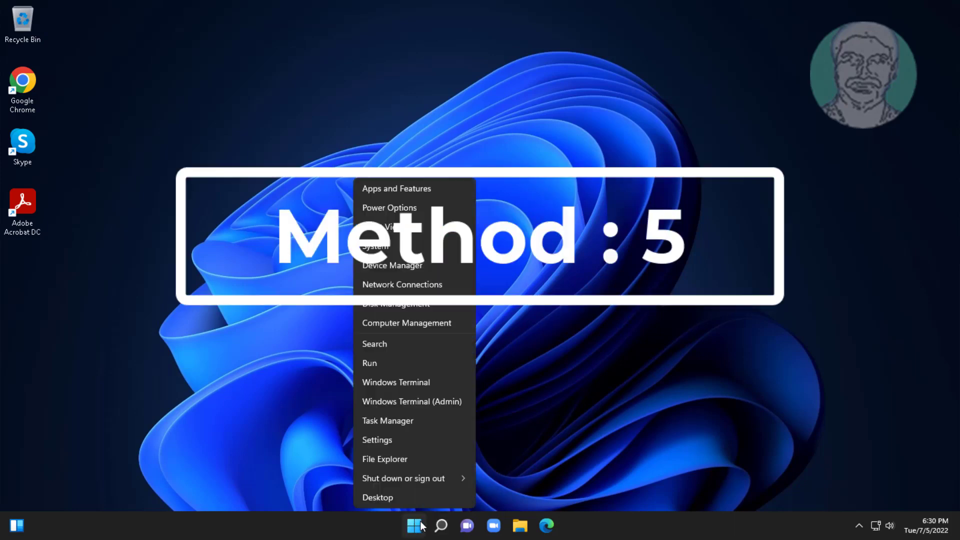
pyautogui.click(431, 263)
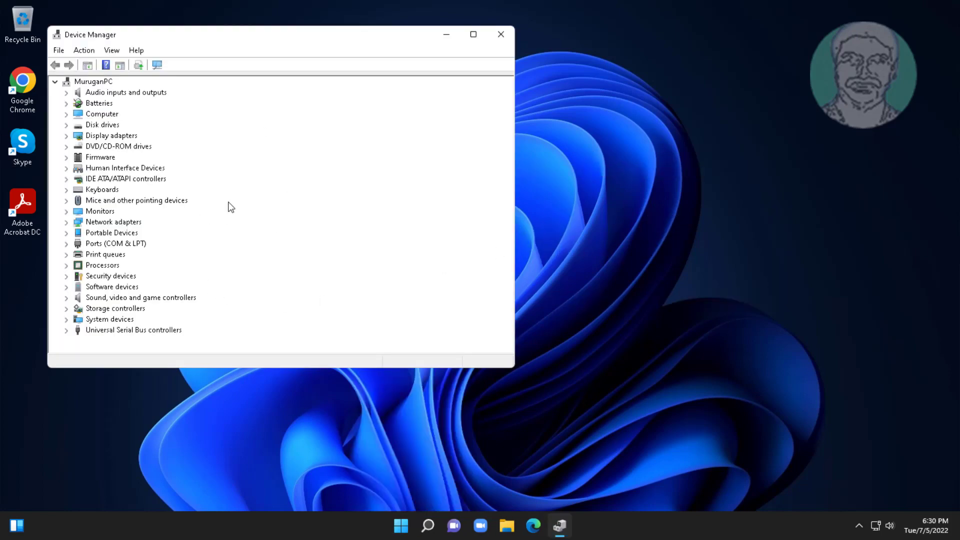
pyautogui.click(113, 222)
pyautogui.click(67, 221)
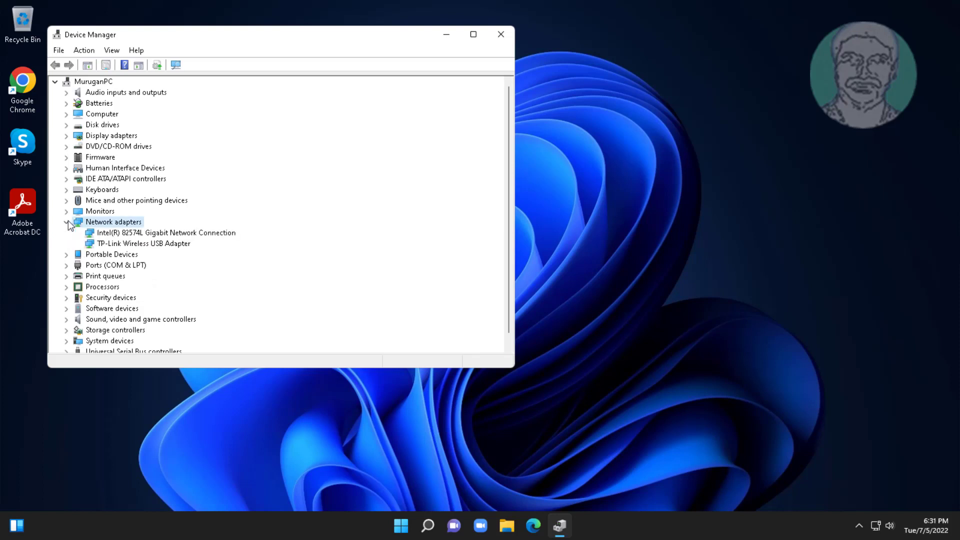
pyautogui.click(172, 245)
# - Uninstall the TP-Link adapter device and close Device Manager
pyautogui.rightClick(175, 245)
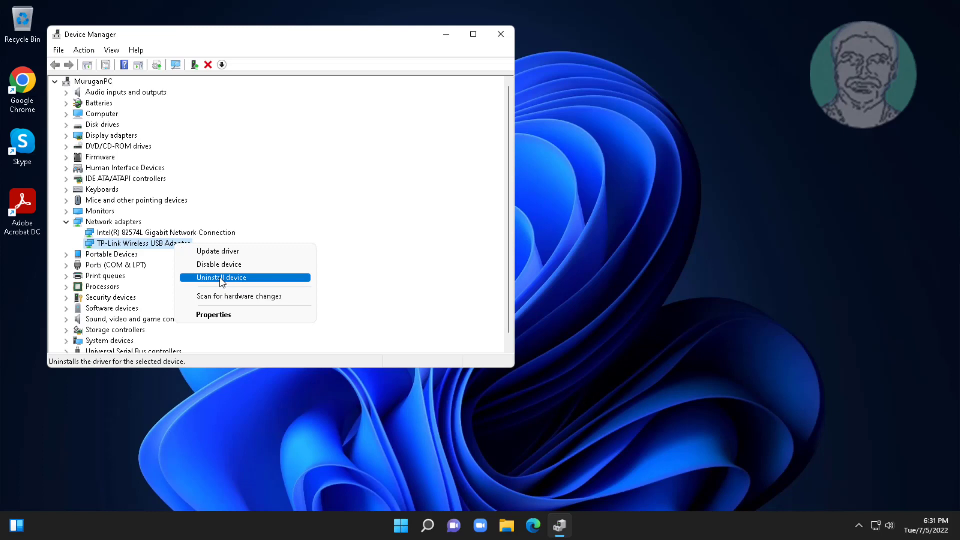
pyautogui.click(241, 277)
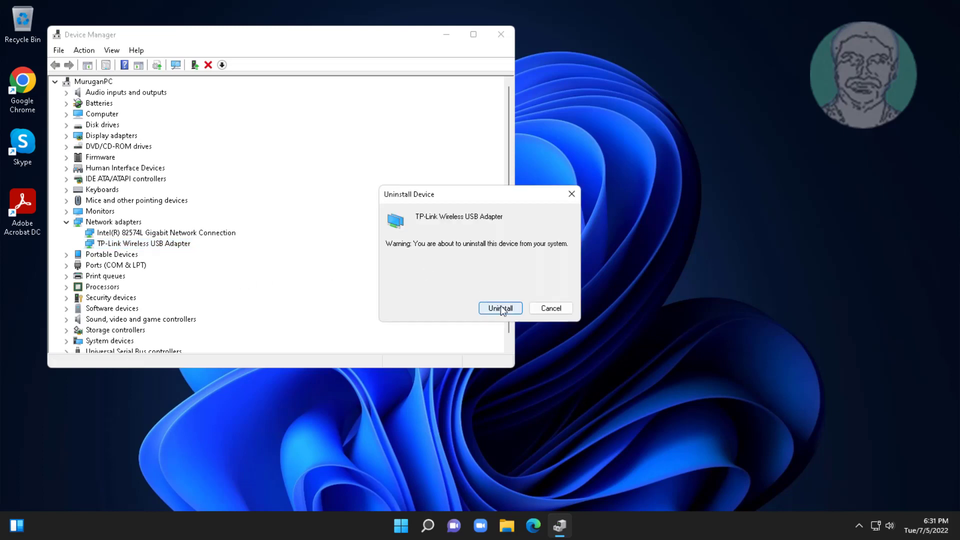
pyautogui.click(500, 308)
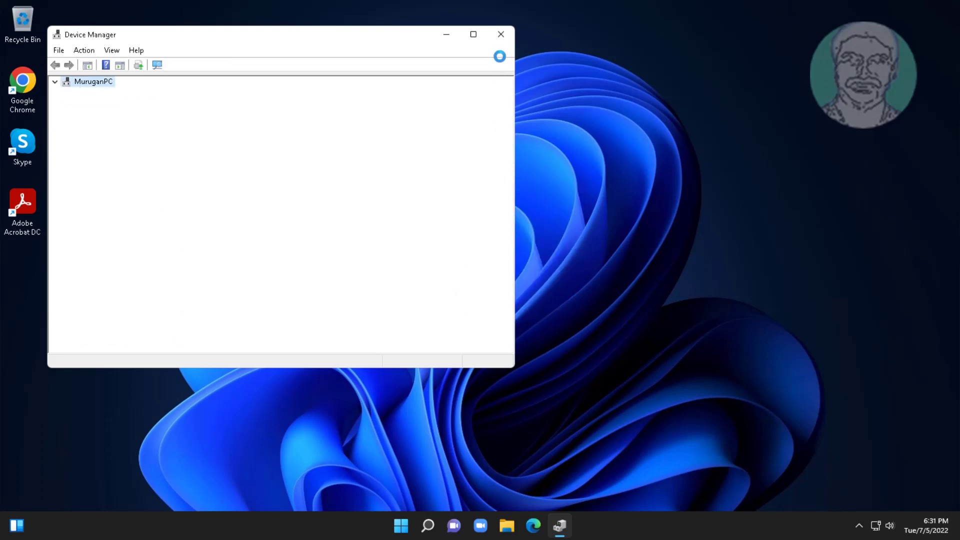
pyautogui.click(502, 36)
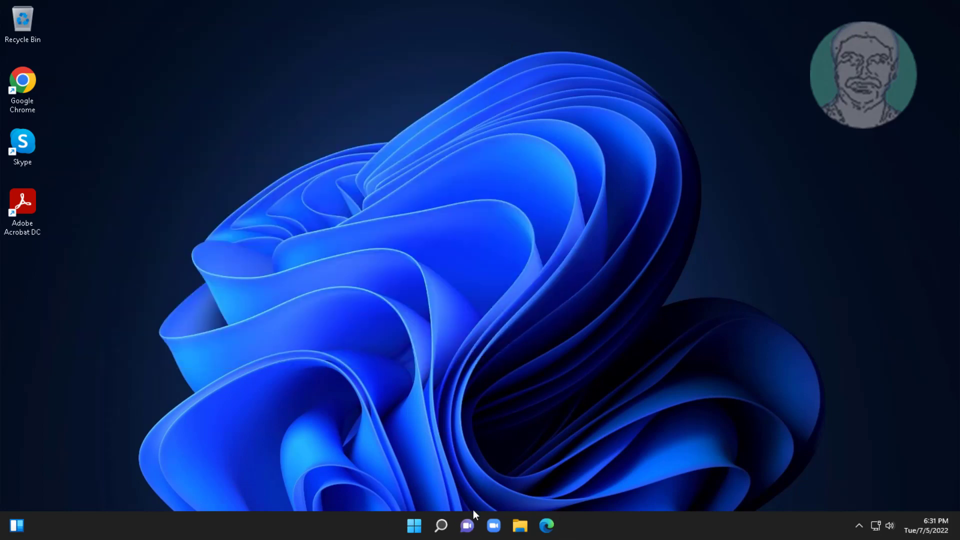
# - Open Settings to System > Troubleshoot > Other troubleshooters, scrolled to Network Adapter
pyautogui.click(412, 526)
pyautogui.click(415, 526)
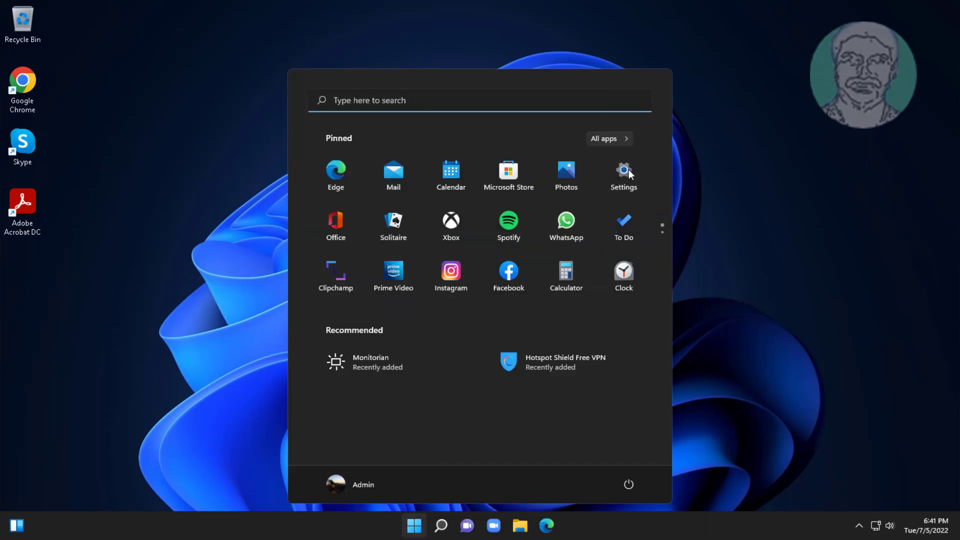
pyautogui.click(628, 170)
pyautogui.scroll(-5, 395, 250)
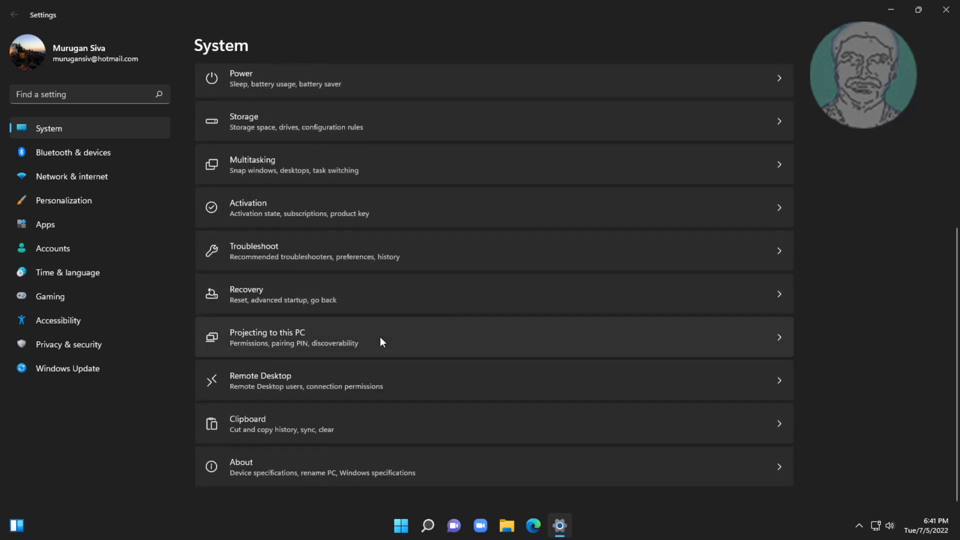
pyautogui.click(342, 250)
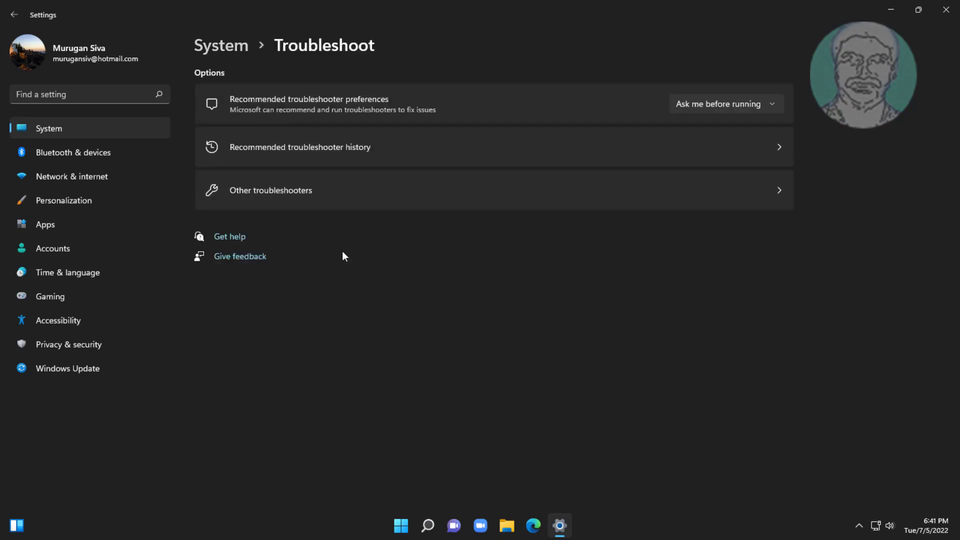
pyautogui.click(325, 202)
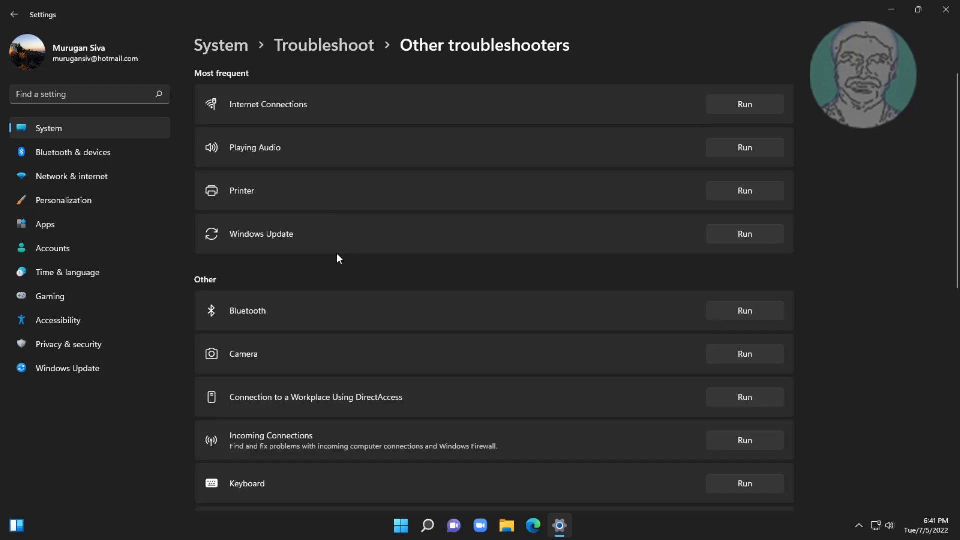
pyautogui.scroll(-4, 337, 254)
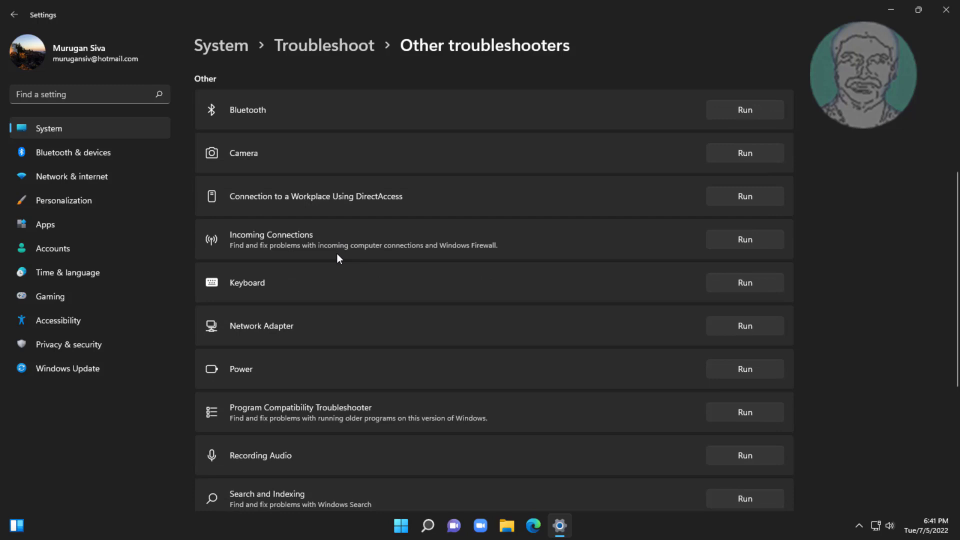
# - Run the Network Adapter troubleshooter on the Wi-Fi adapter, then close it and Settings
pyautogui.click(768, 328)
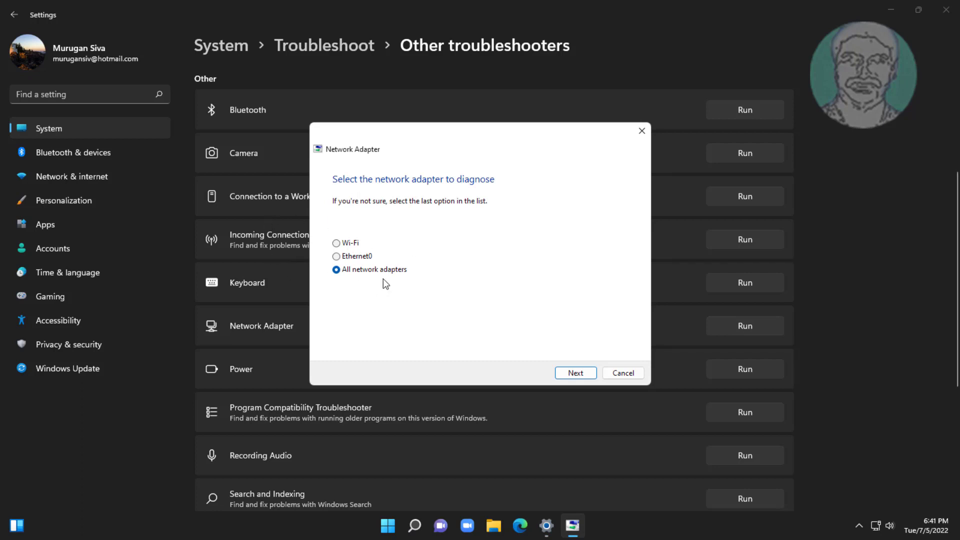
pyautogui.click(354, 244)
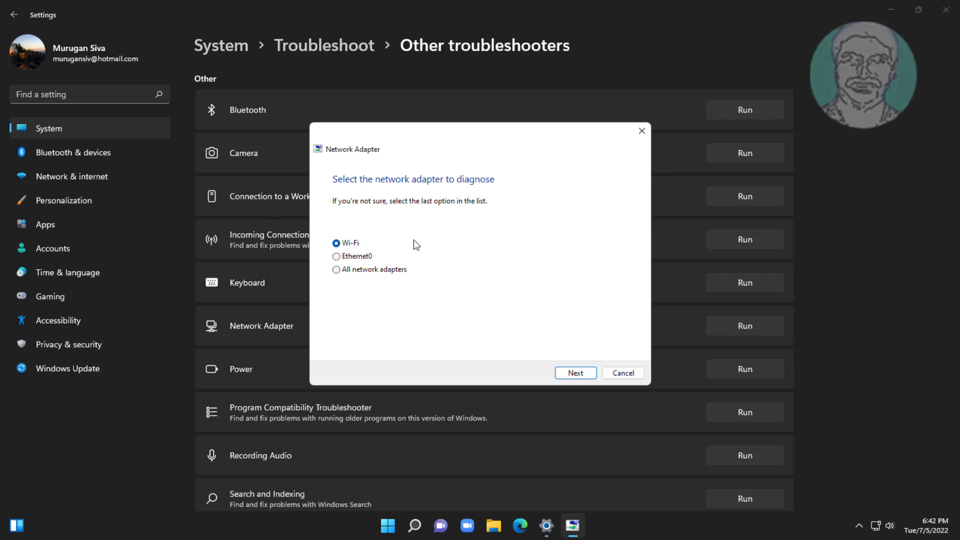
pyautogui.click(586, 372)
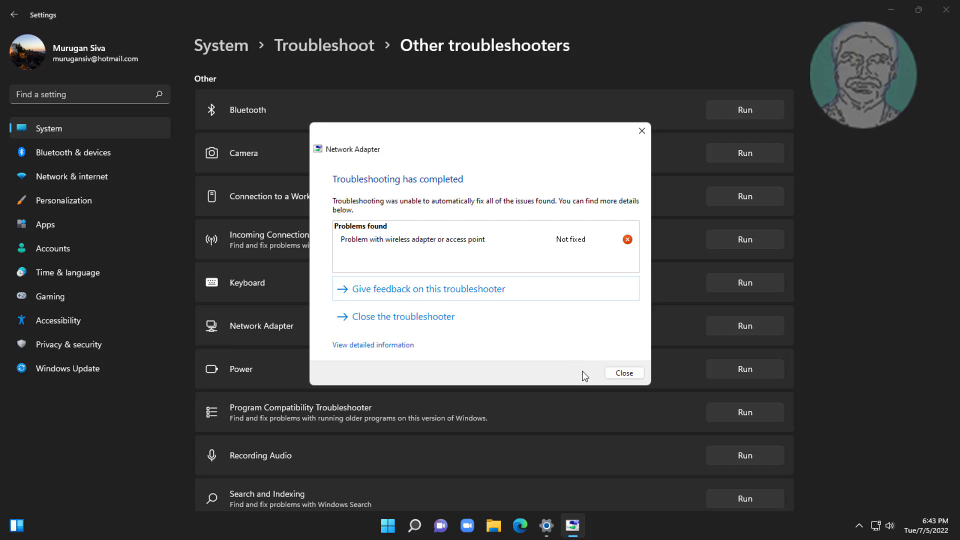
pyautogui.click(638, 373)
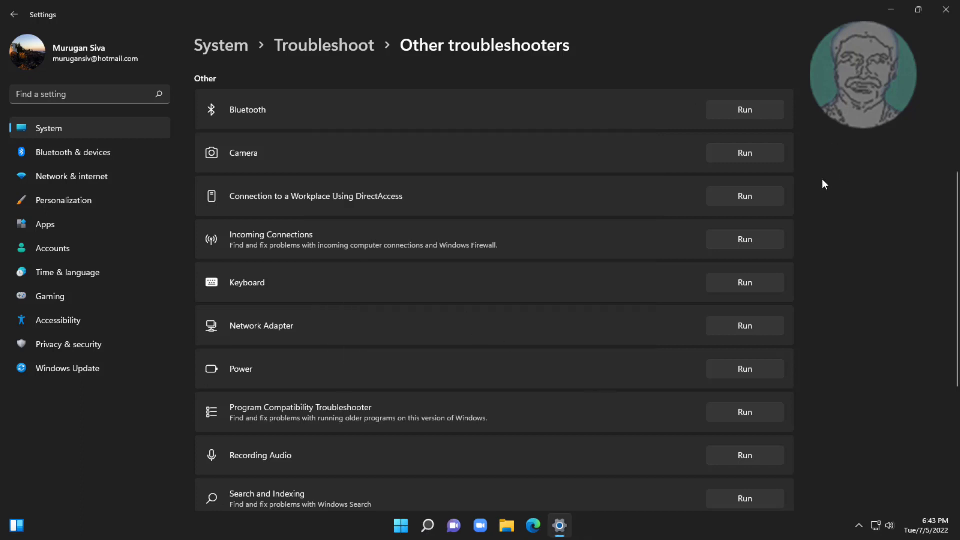
pyautogui.click(942, 18)
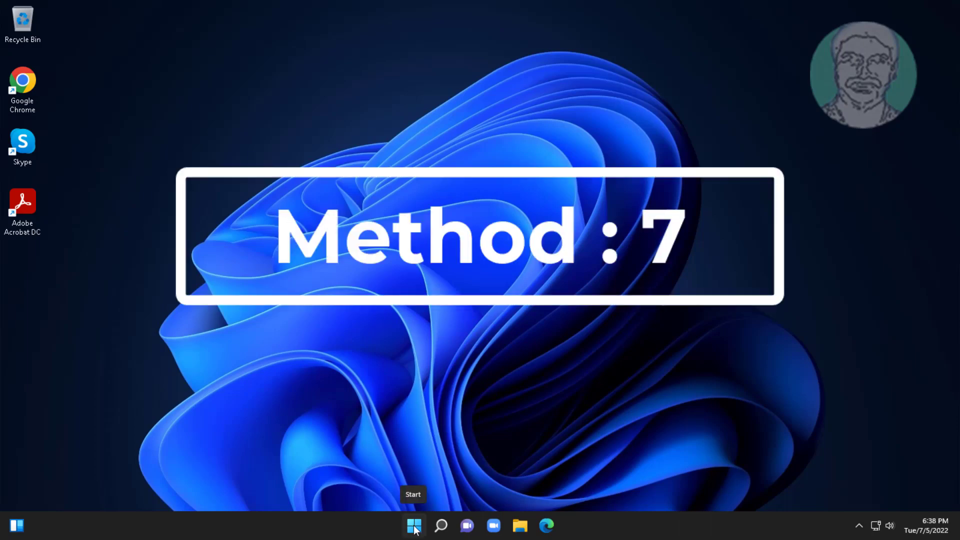
# - Open the Run dialog from the Start right-click menu and type msdt.exe
pyautogui.rightClick(414, 525)
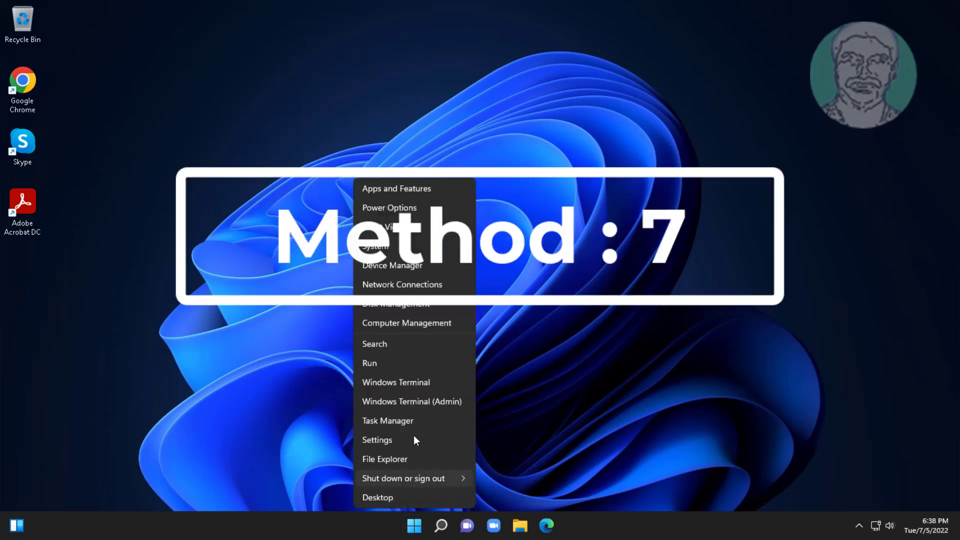
pyautogui.click(376, 358)
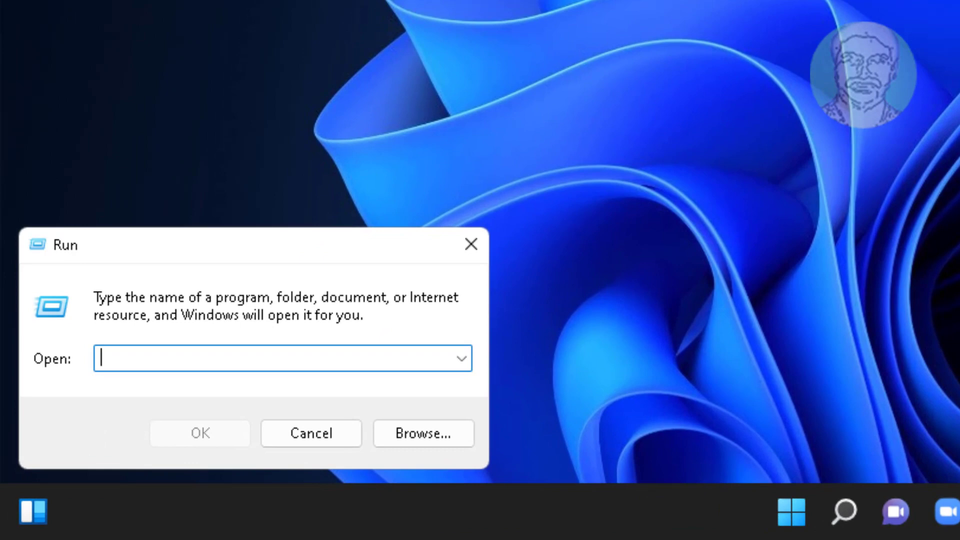
pyautogui.write('ms')
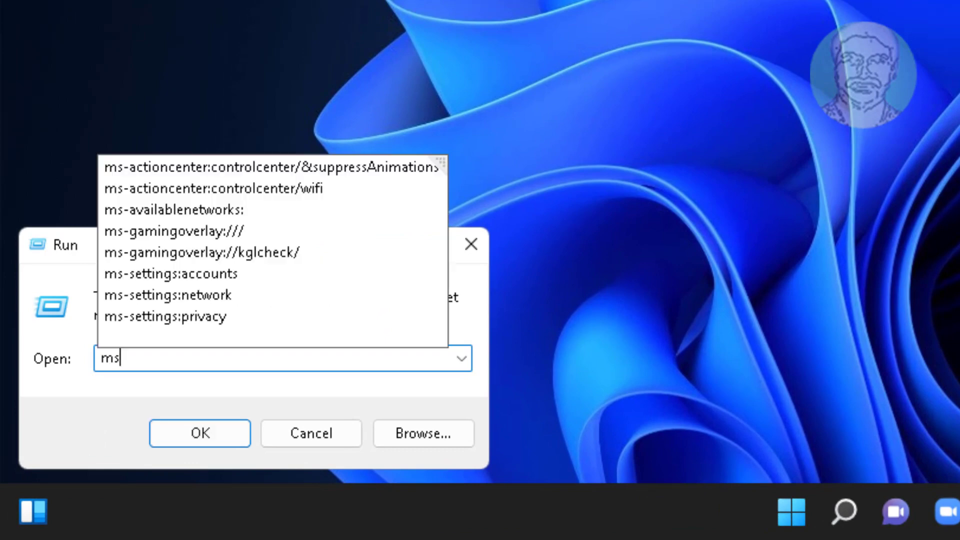
pyautogui.write('dt.')
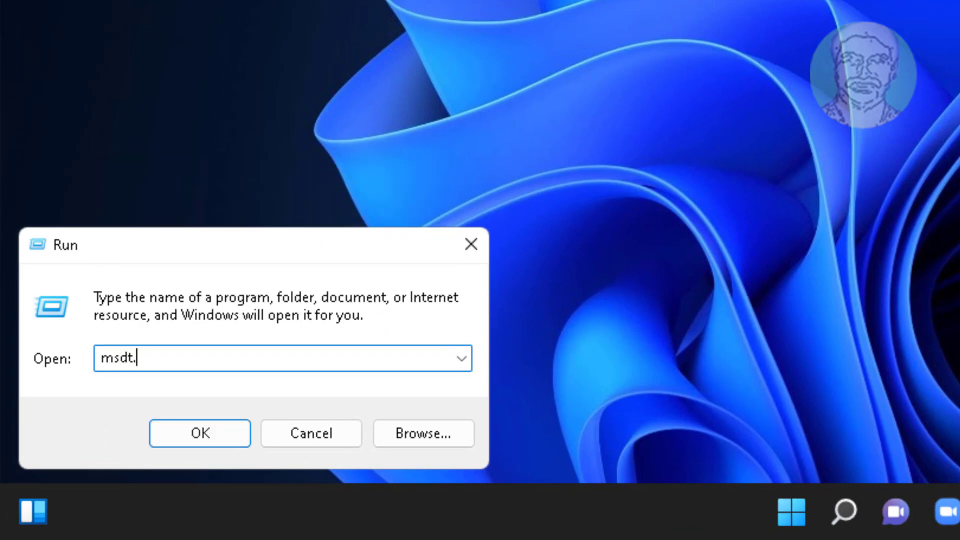
pyautogui.write('exe -id devicediagnostic')
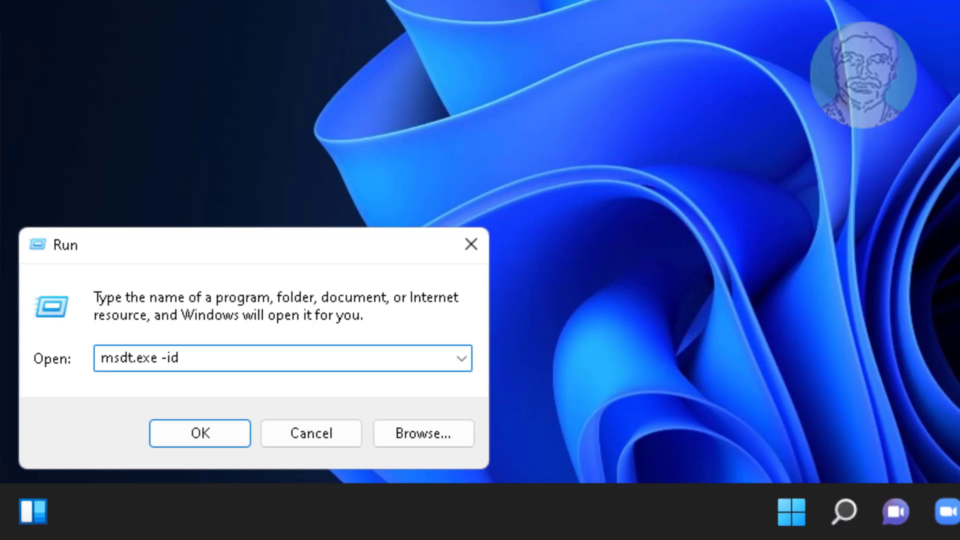
# - Run 'msdt.exe -id devicediagnostic' to launch the Hardware and Devices troubleshooter
pyautogui.write('-id devicediagn')
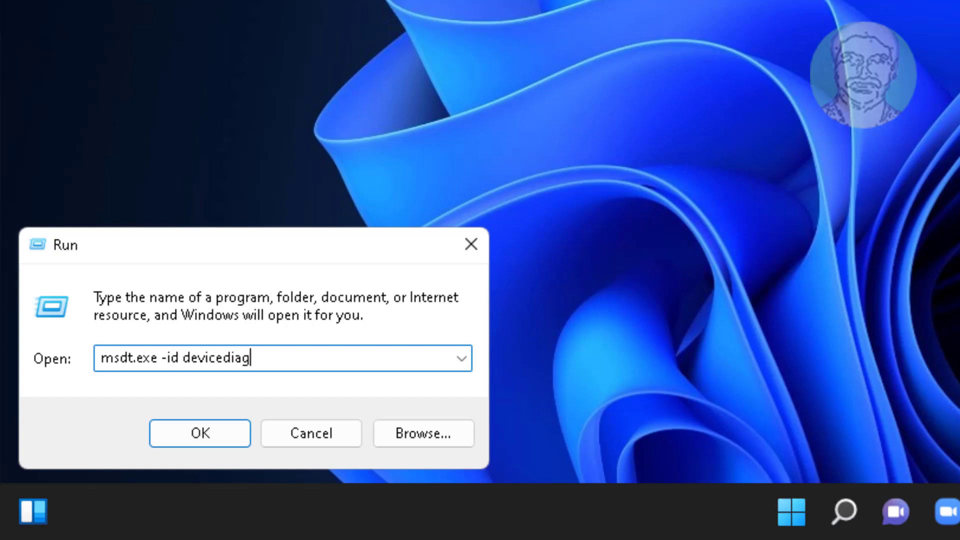
pyautogui.write('ostic')
pyautogui.click(218, 433)
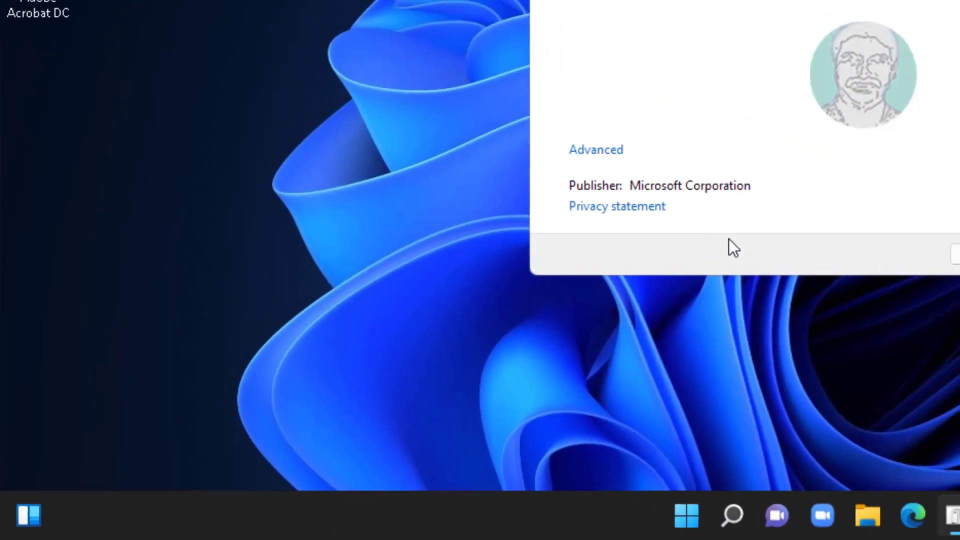
# - Scan and apply the Enable fix so Windows Update installs drivers, then close the troubleshooter
pyautogui.click(575, 375)
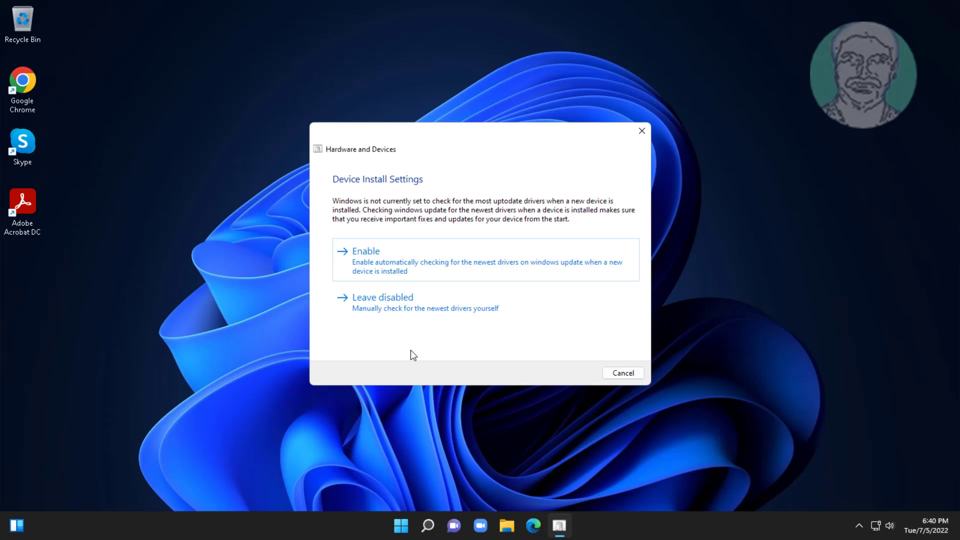
pyautogui.click(423, 261)
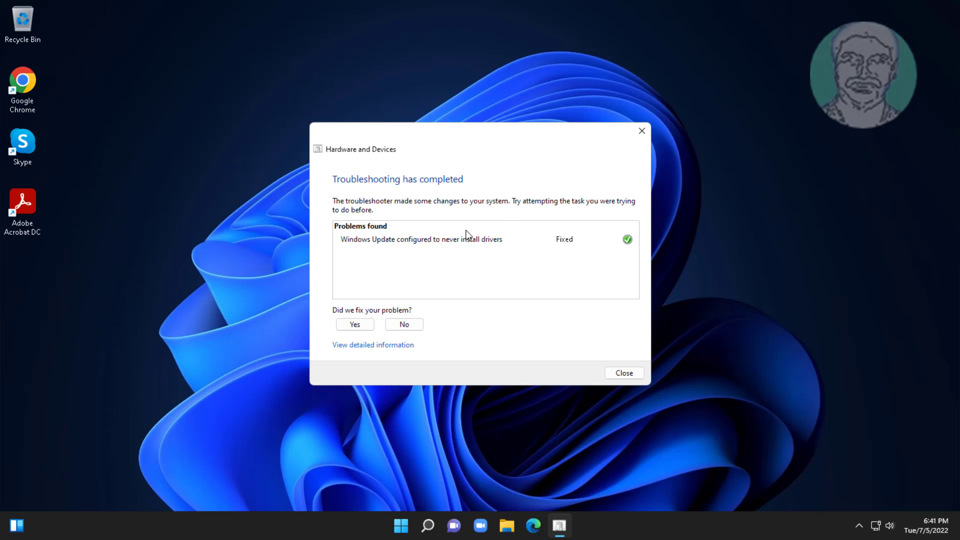
pyautogui.click(623, 373)
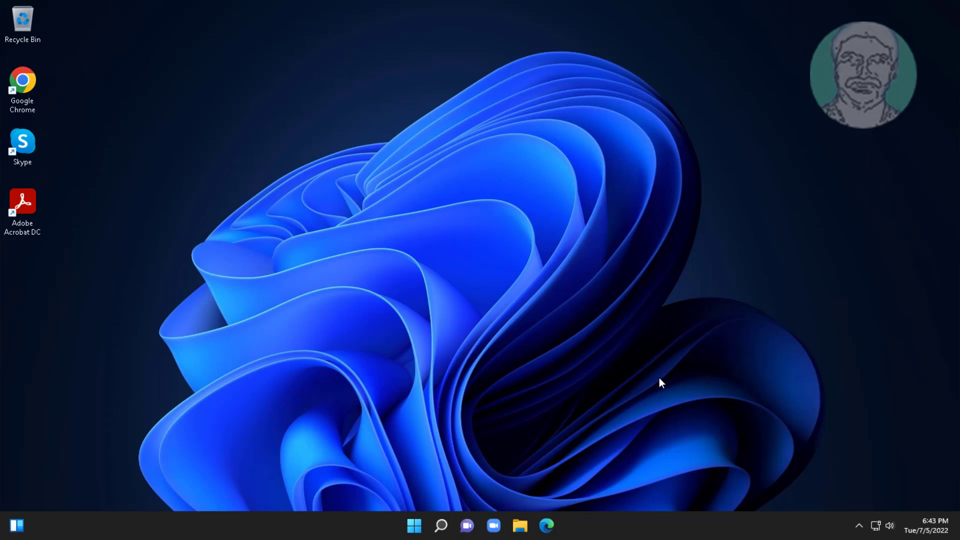
# - Open Device Manager and show the TP-Link Wireless USB Adapter's properties under Network adapters
pyautogui.rightClick(413, 526)
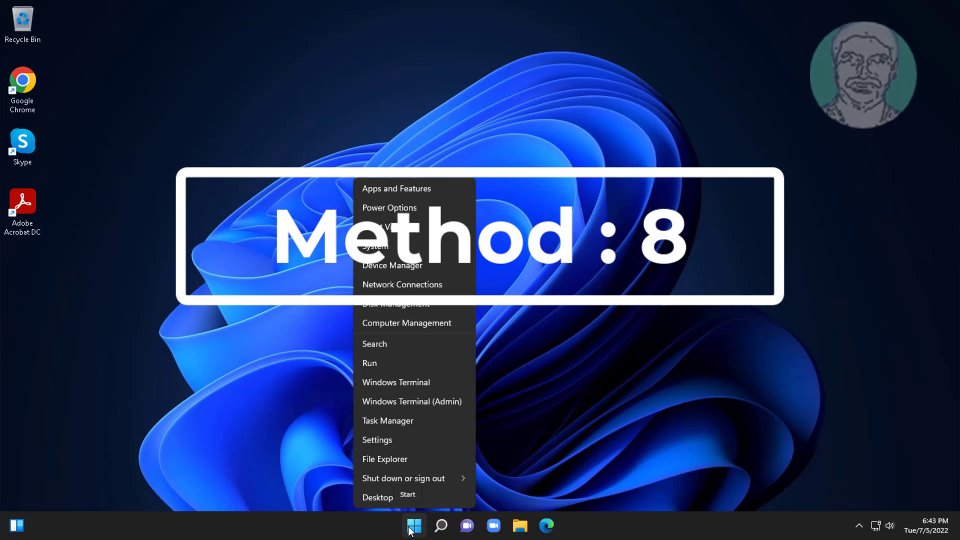
pyautogui.click(408, 264)
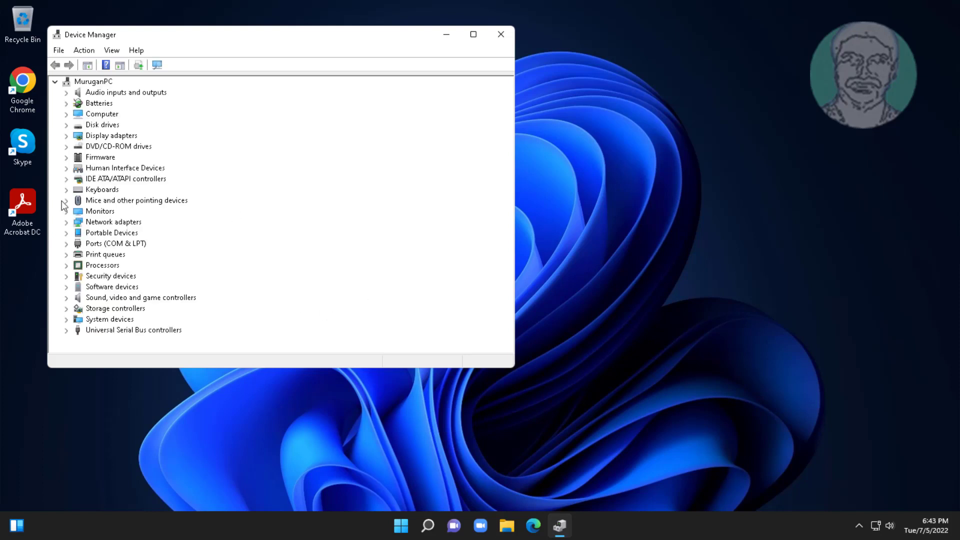
pyautogui.click(92, 222)
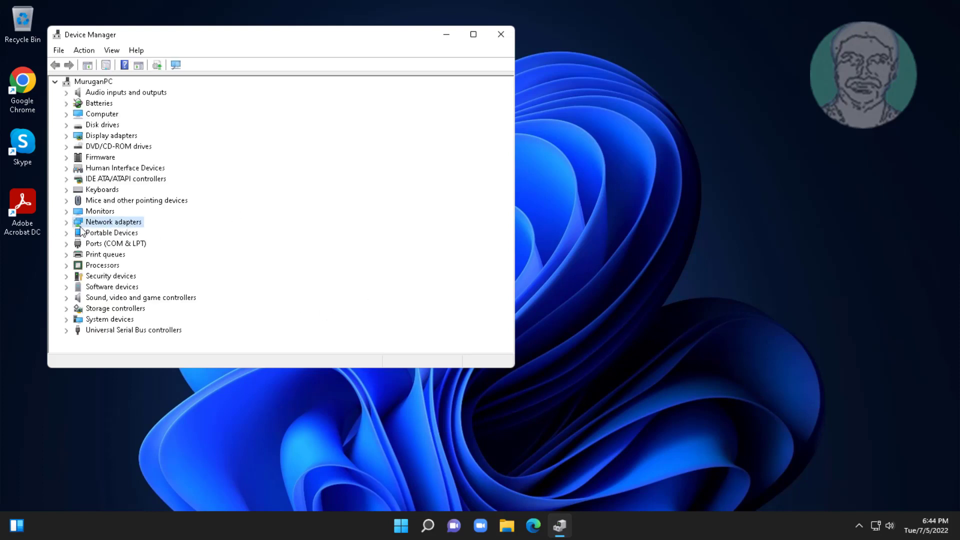
pyautogui.click(67, 222)
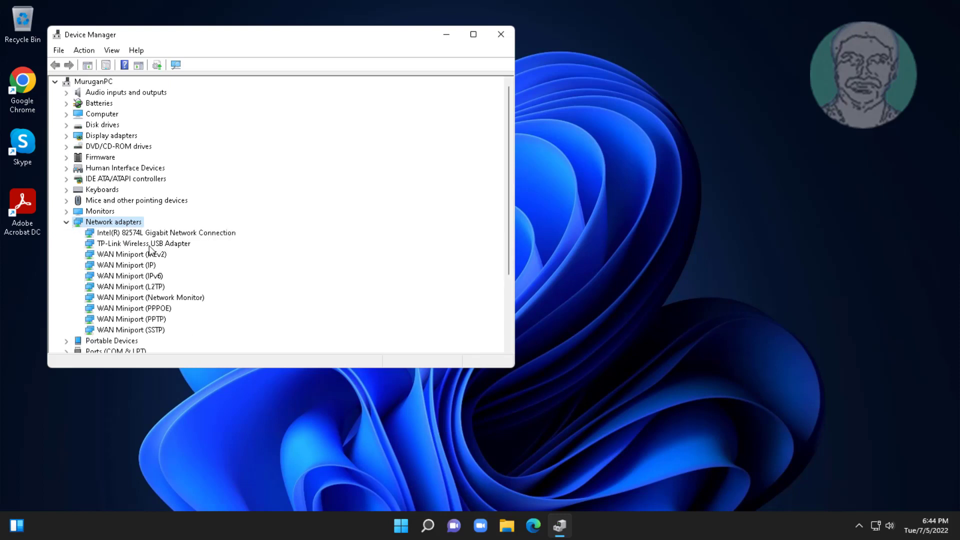
pyautogui.rightClick(178, 243)
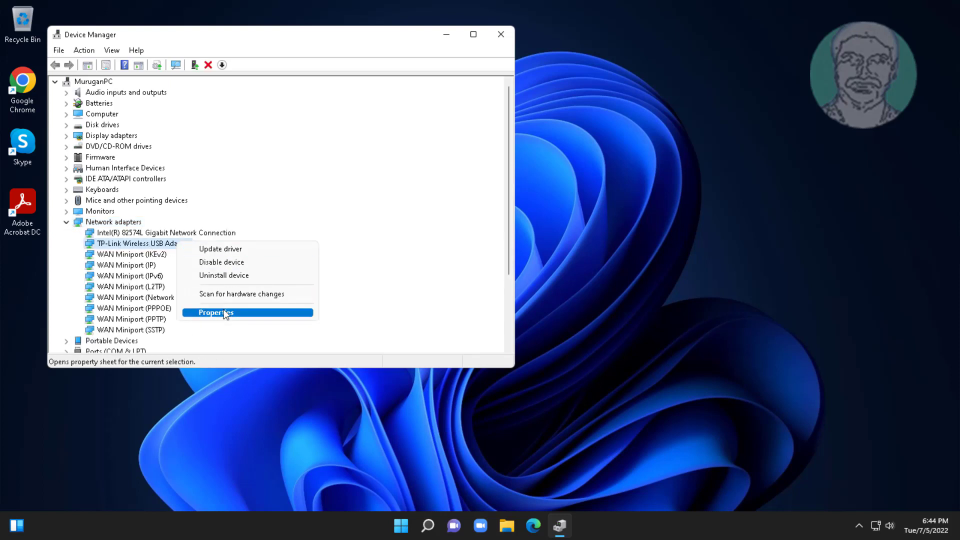
pyautogui.click(224, 312)
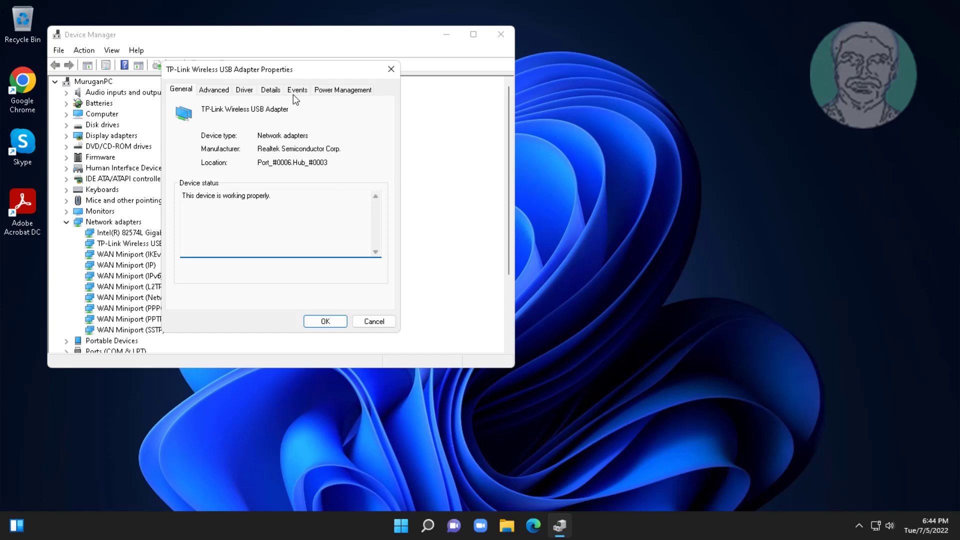
# - Copy the adapter's Class Guid from the Details tab, then close the dialog and Device Manager
pyautogui.click(270, 90)
pyautogui.click(257, 147)
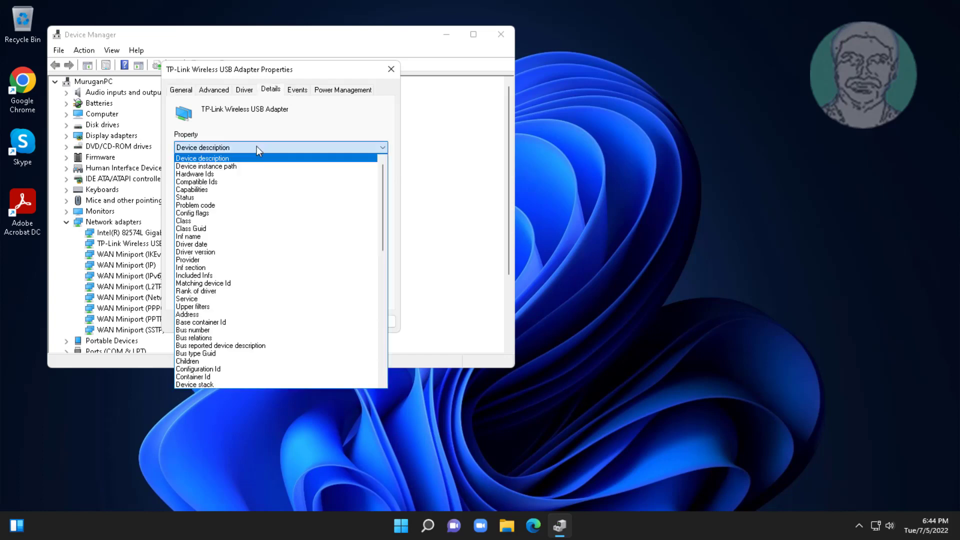
pyautogui.press('Down')
pyautogui.press('Down')
pyautogui.press('Down')
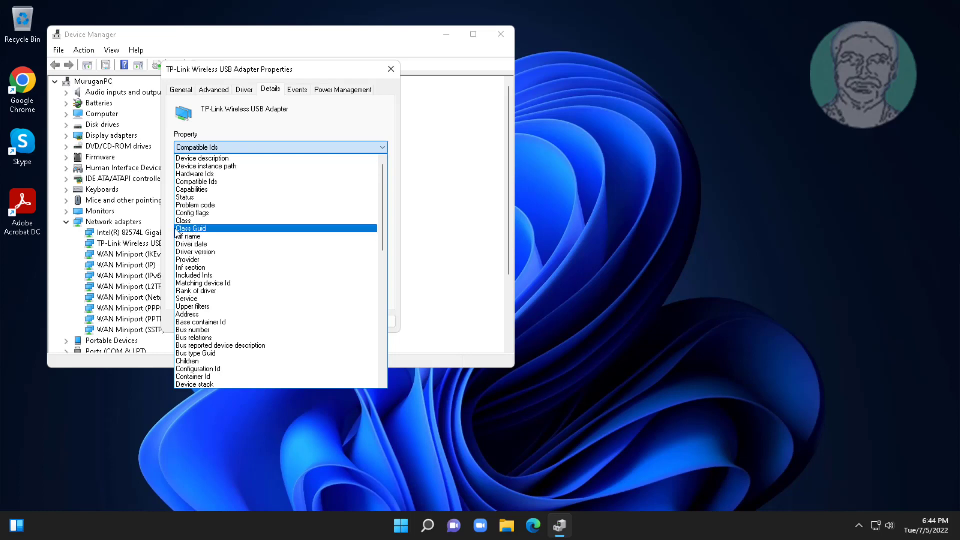
pyautogui.click(205, 229)
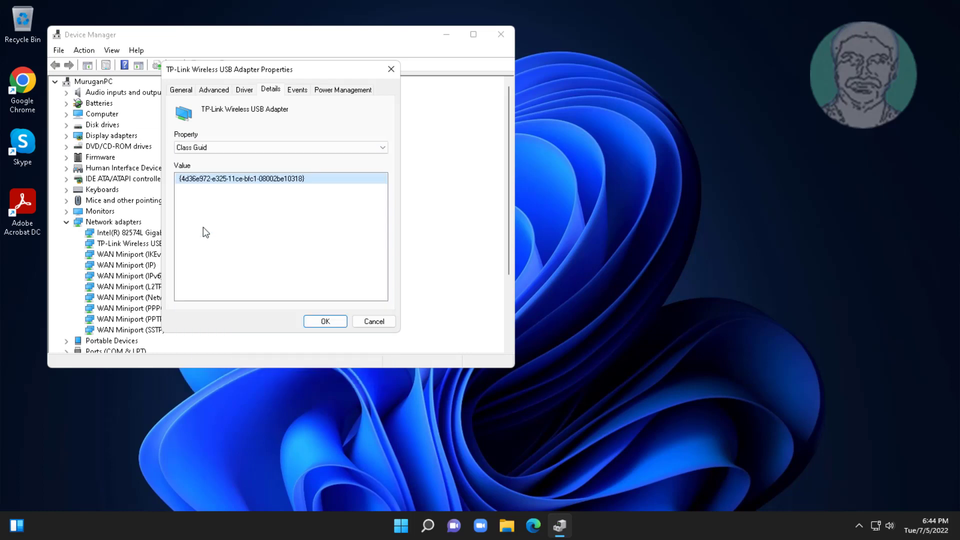
pyautogui.rightClick(277, 183)
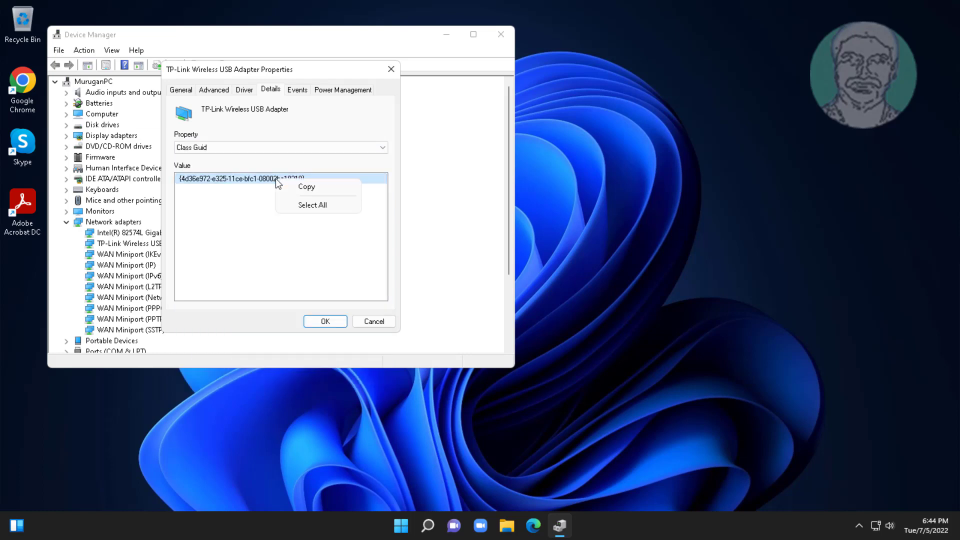
pyautogui.click(303, 185)
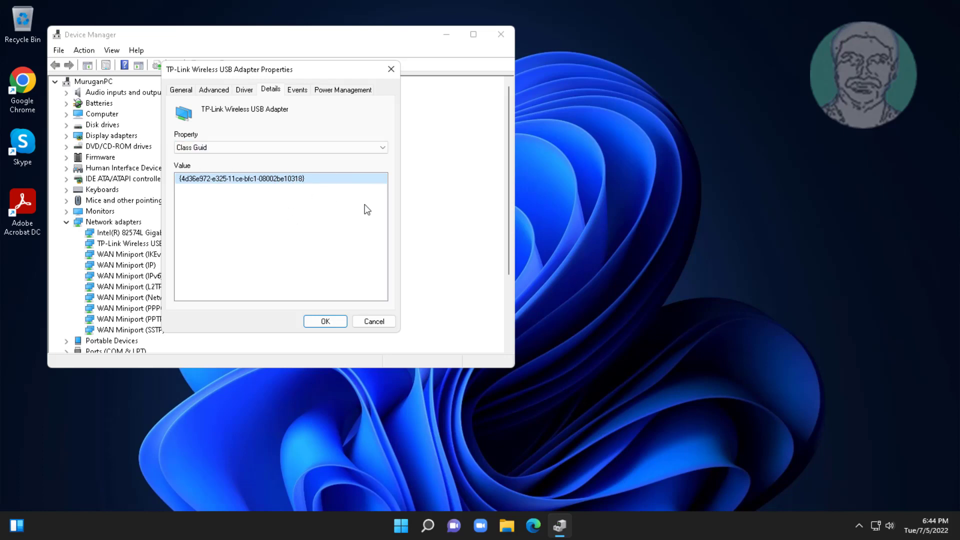
pyautogui.click(371, 323)
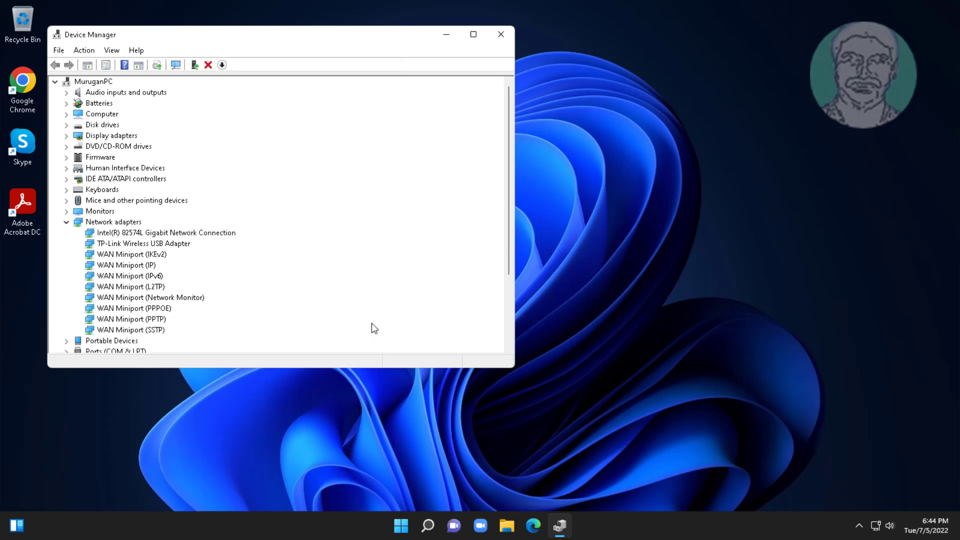
pyautogui.click(501, 35)
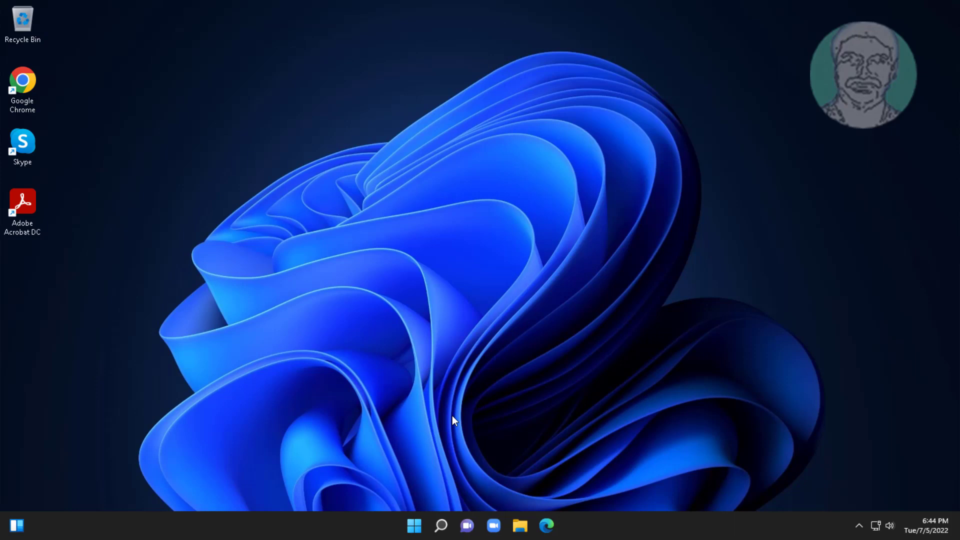
# - Search for regedit and launch Registry Editor as administrator, approving the UAC prompt
pyautogui.click(440, 525)
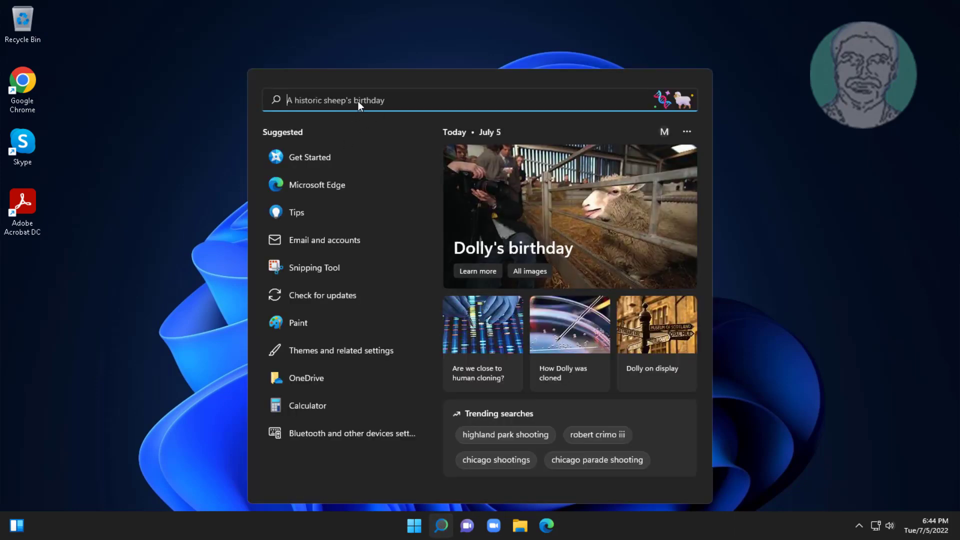
pyautogui.write('reg')
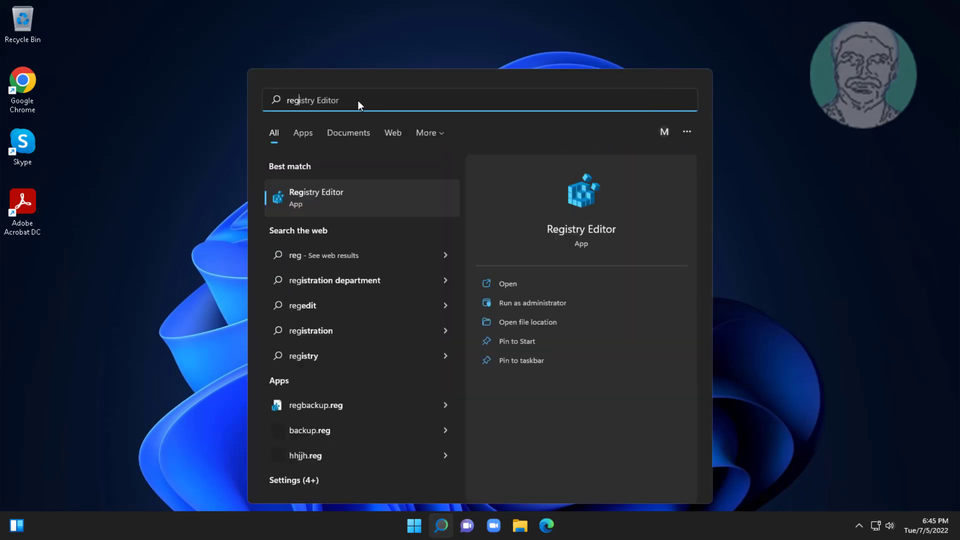
pyautogui.press('BackSpace')
pyautogui.press('BackSpace')
pyautogui.press('BackSpace')
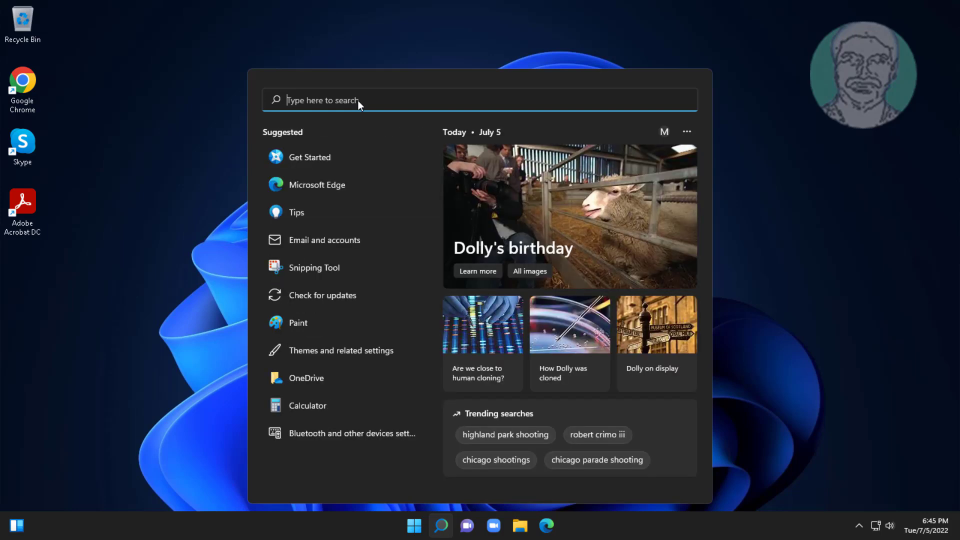
pyautogui.write('regedit')
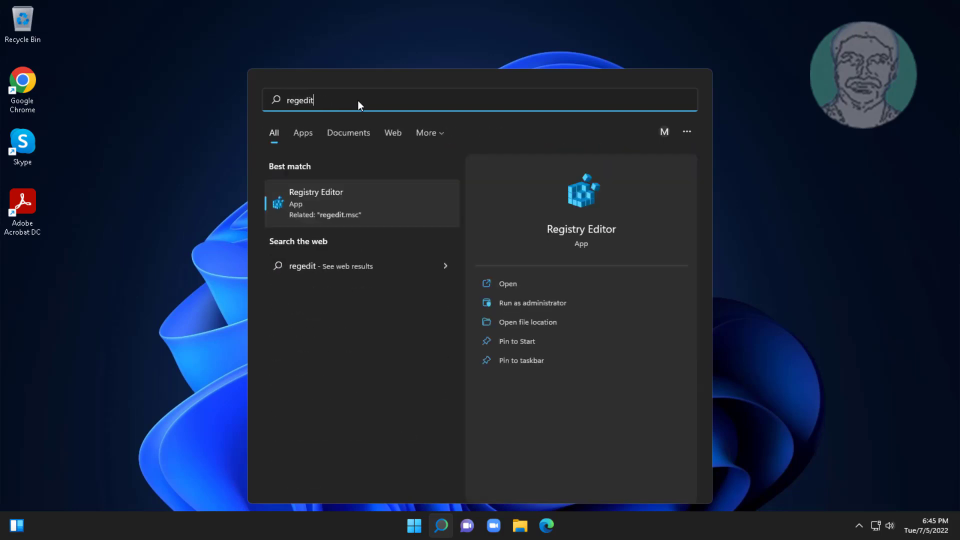
pyautogui.rightClick(325, 202)
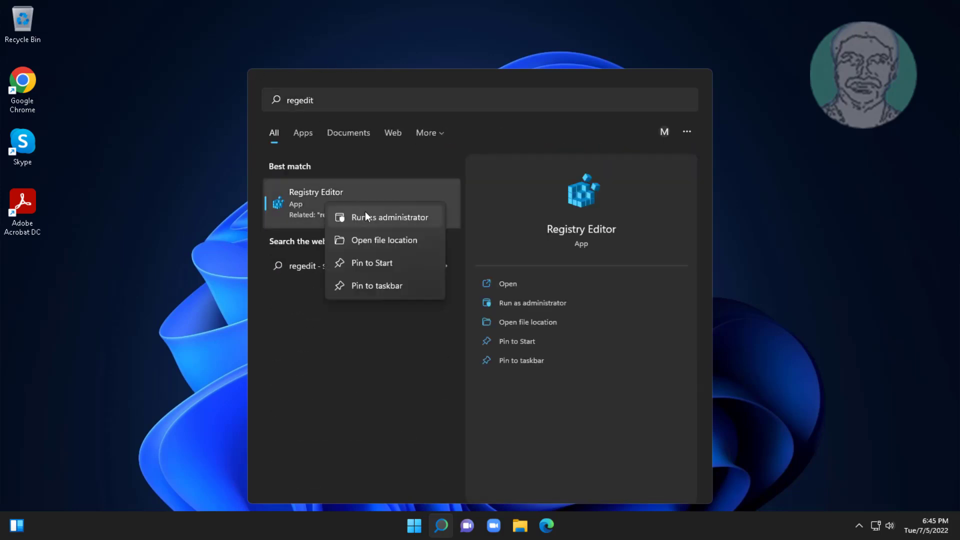
pyautogui.click(371, 215)
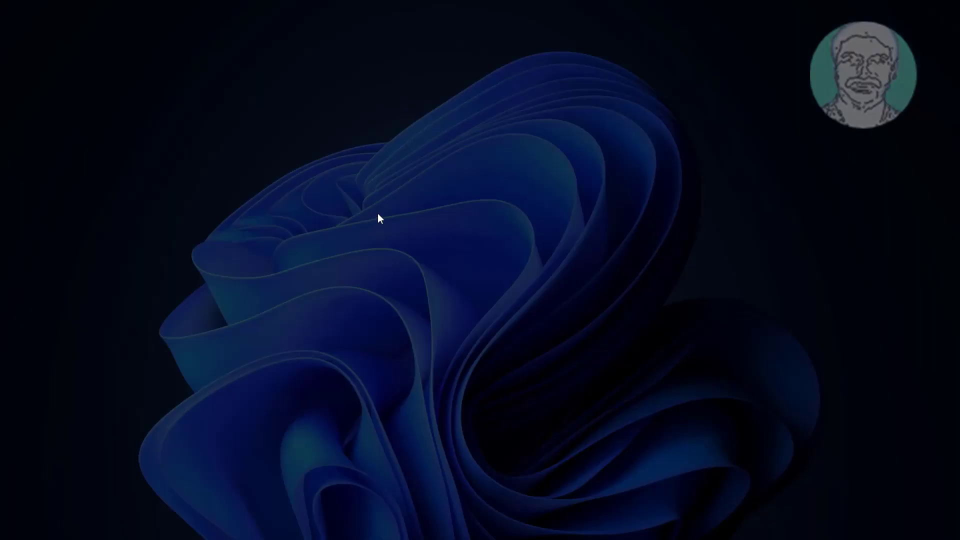
pyautogui.click(421, 354)
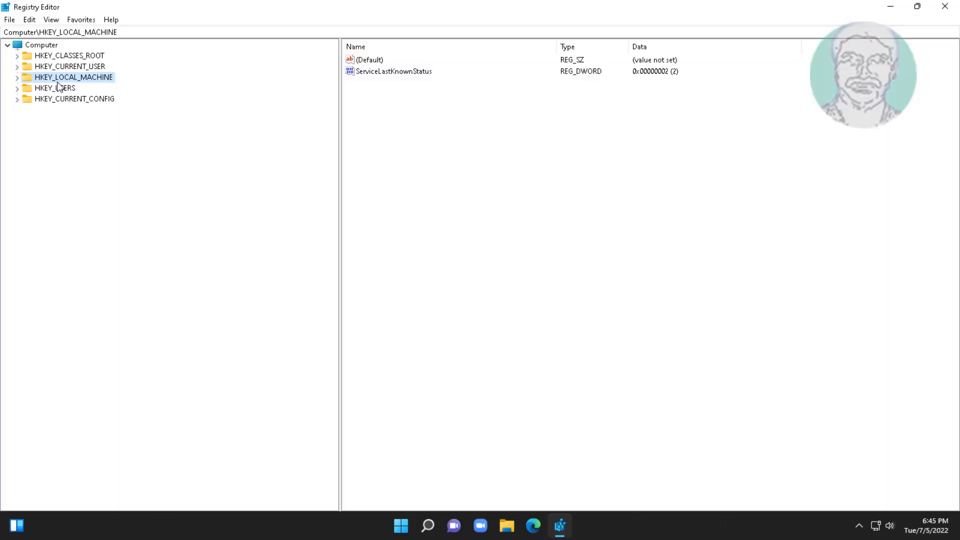
# - Expand HKEY_LOCAL_MACHINE > SYSTEM > CurrentControlSet > Control > Class in the registry tree
pyautogui.click(17, 78)
pyautogui.click(62, 153)
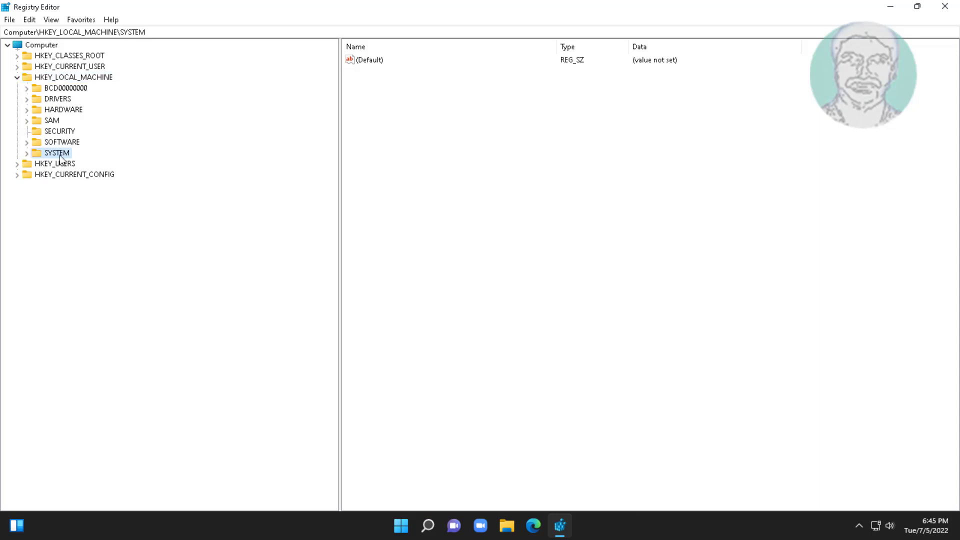
pyautogui.click(26, 154)
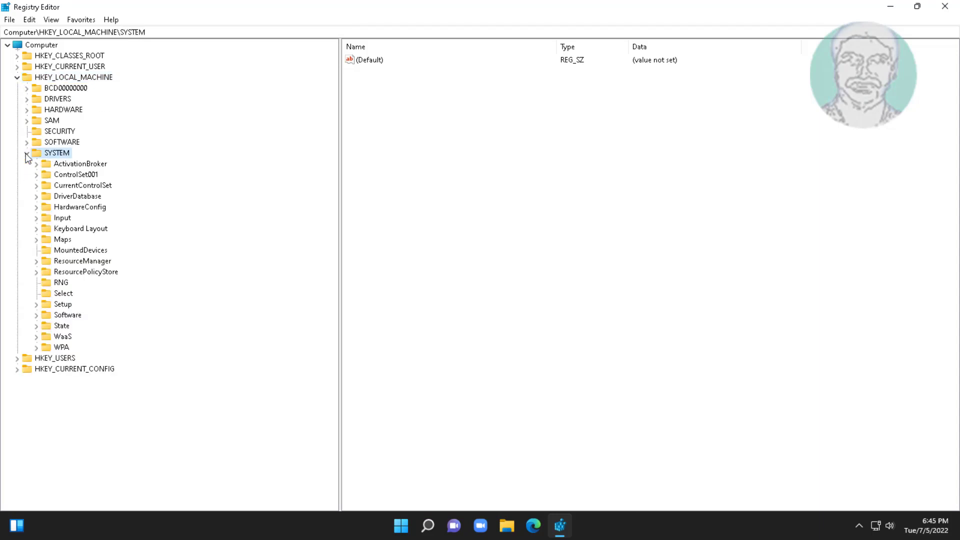
pyautogui.click(83, 186)
pyautogui.click(36, 186)
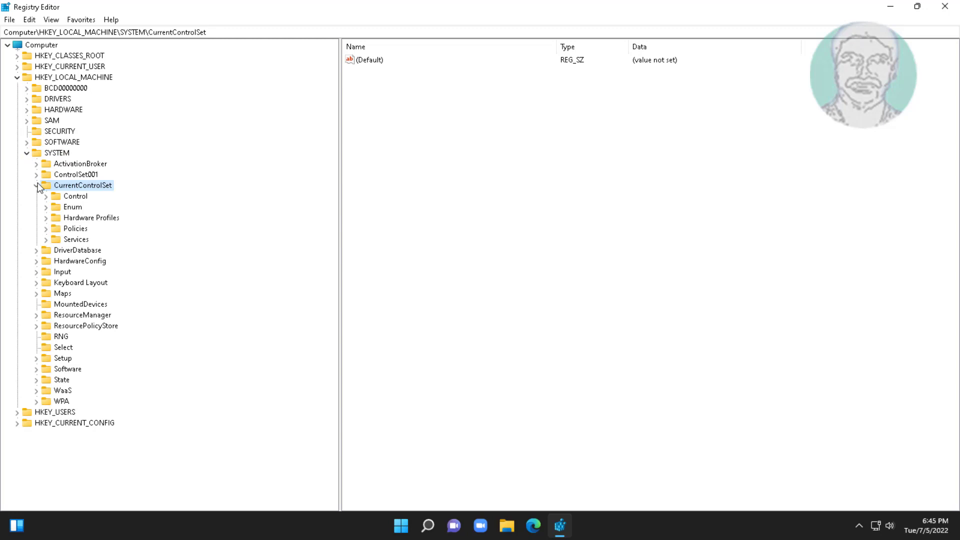
pyautogui.click(66, 199)
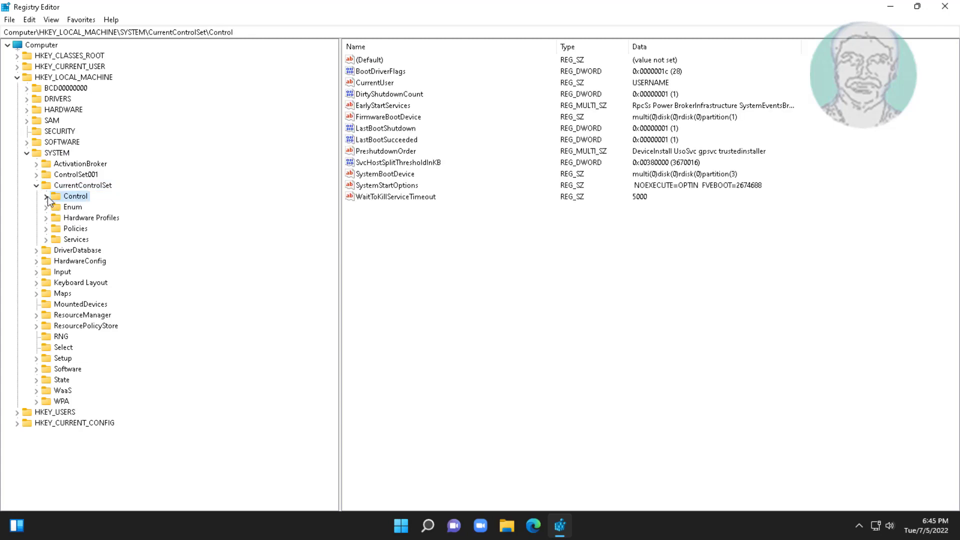
pyautogui.click(45, 196)
pyautogui.click(80, 220)
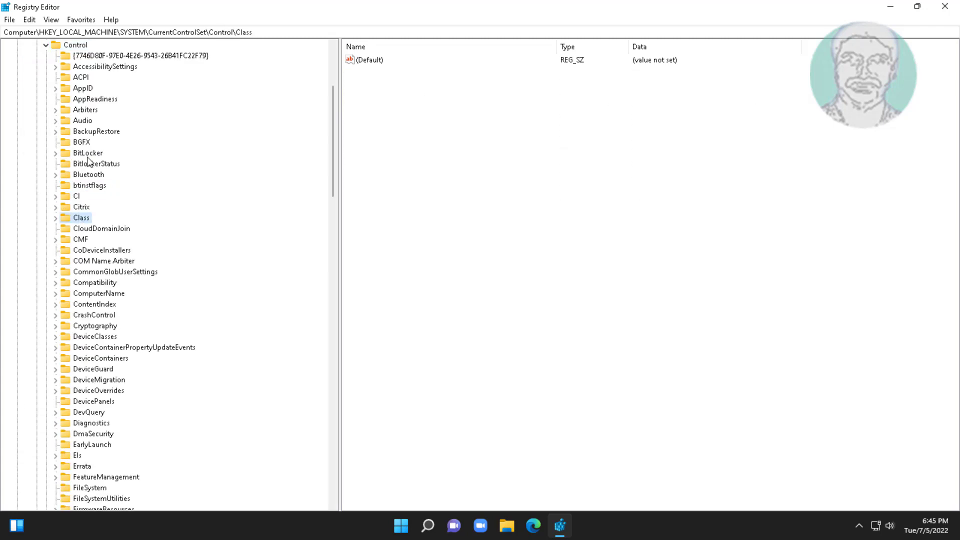
pyautogui.press('Down')
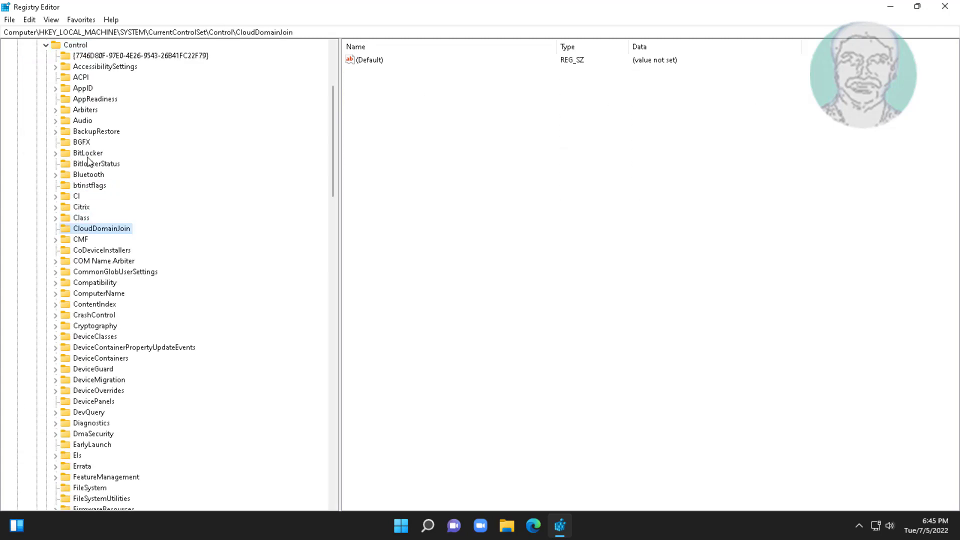
pyautogui.click(80, 219)
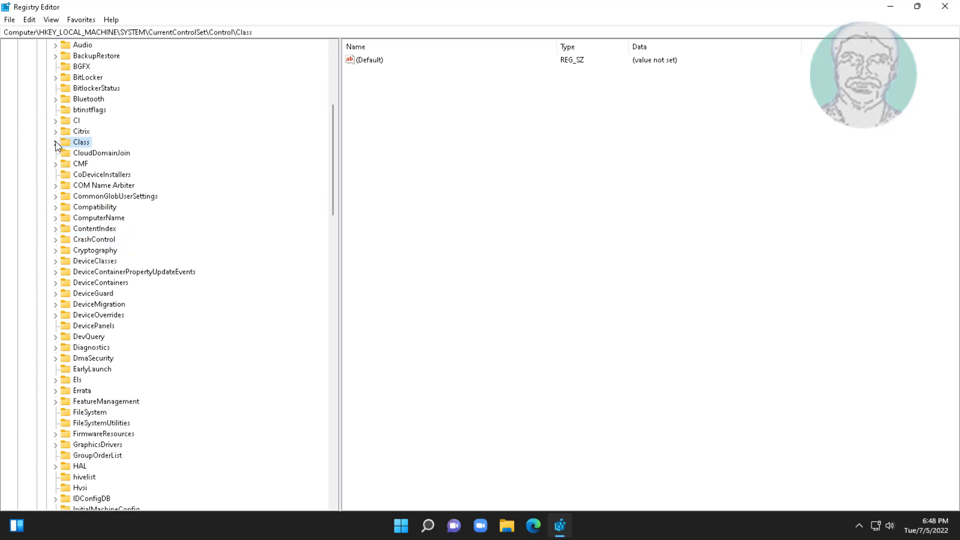
pyautogui.click(56, 143)
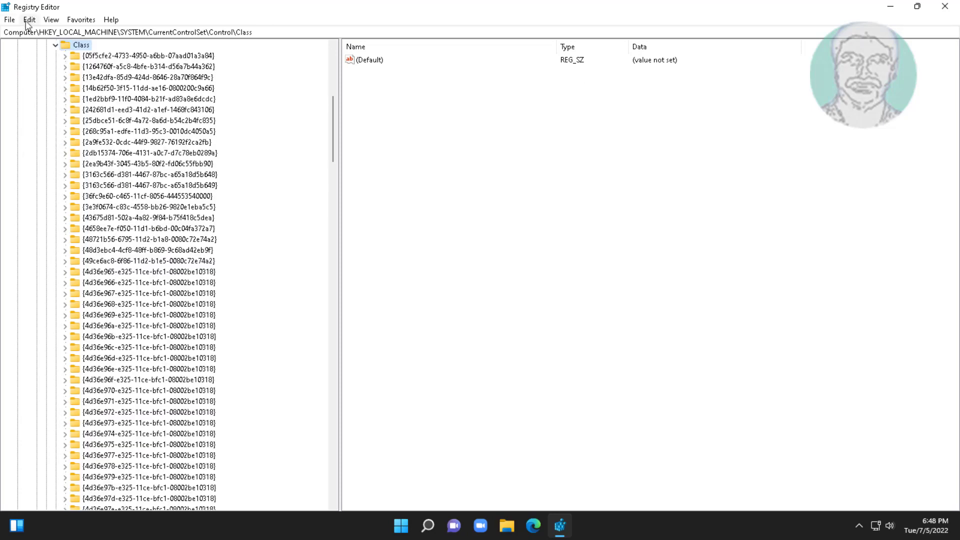
# - Find the key {4d36e972-e325-11ce-bfc1-08002be10318} using Edit > Find with the pasted GUID
pyautogui.click(29, 20)
pyautogui.click(51, 120)
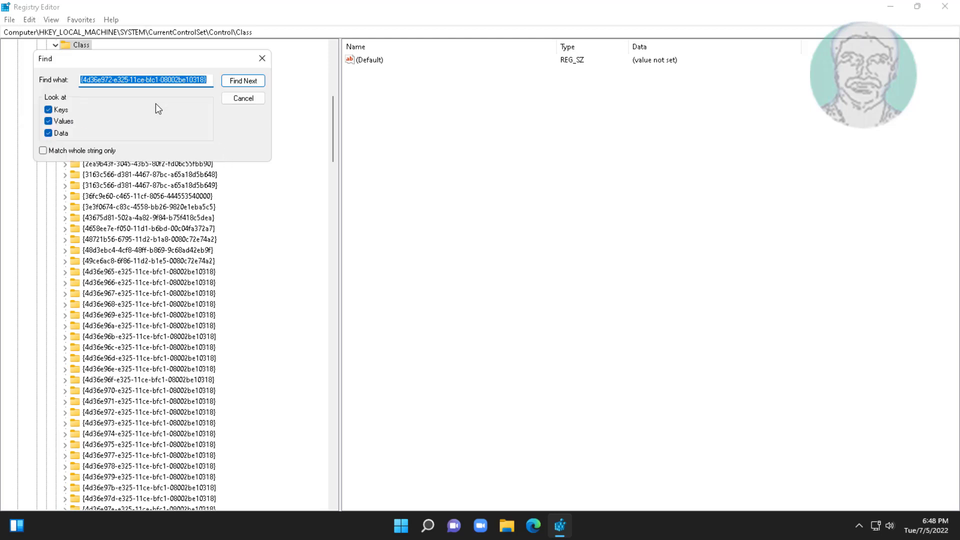
pyautogui.rightClick(136, 86)
pyautogui.click(172, 133)
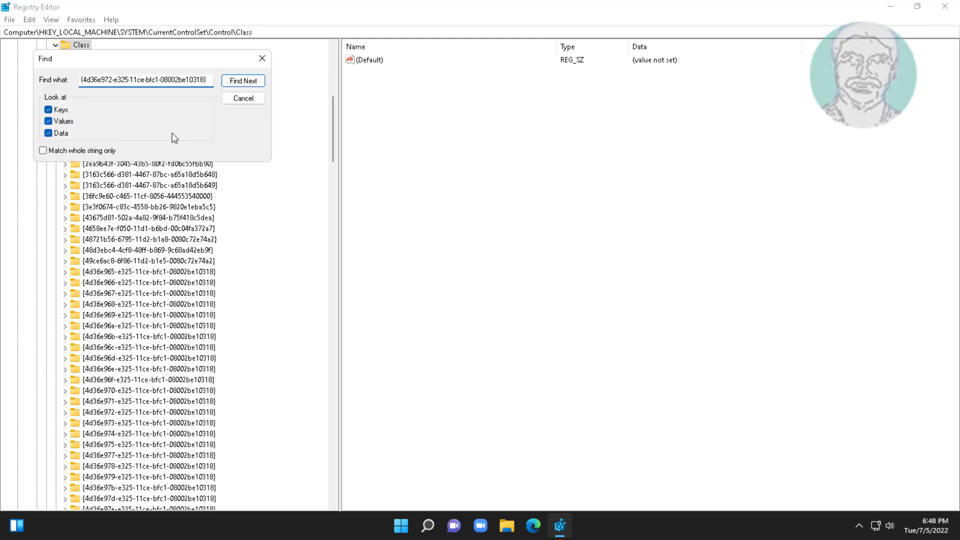
pyautogui.click(237, 81)
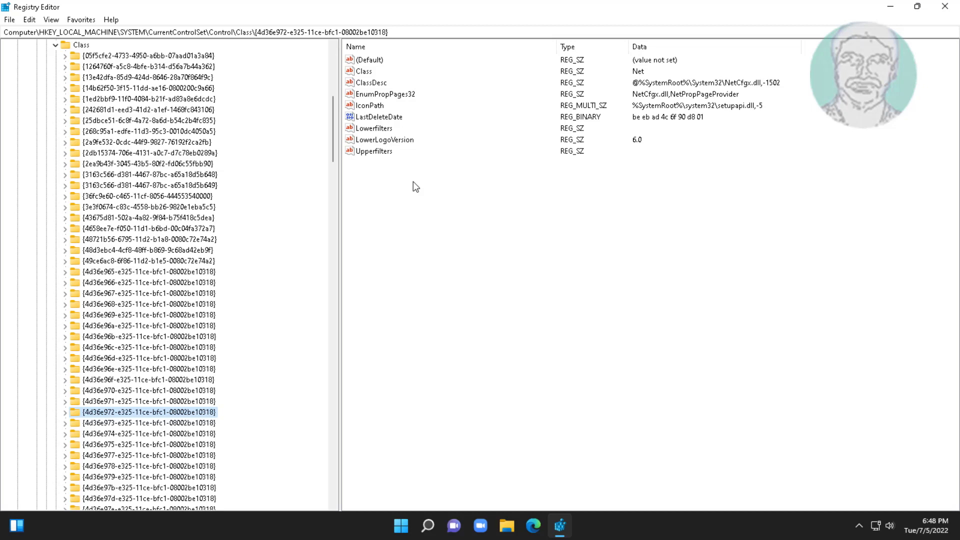
# - Delete the LowerFilters and UpperFilters values from the network class key
pyautogui.click(386, 128)
pyautogui.rightClick(394, 129)
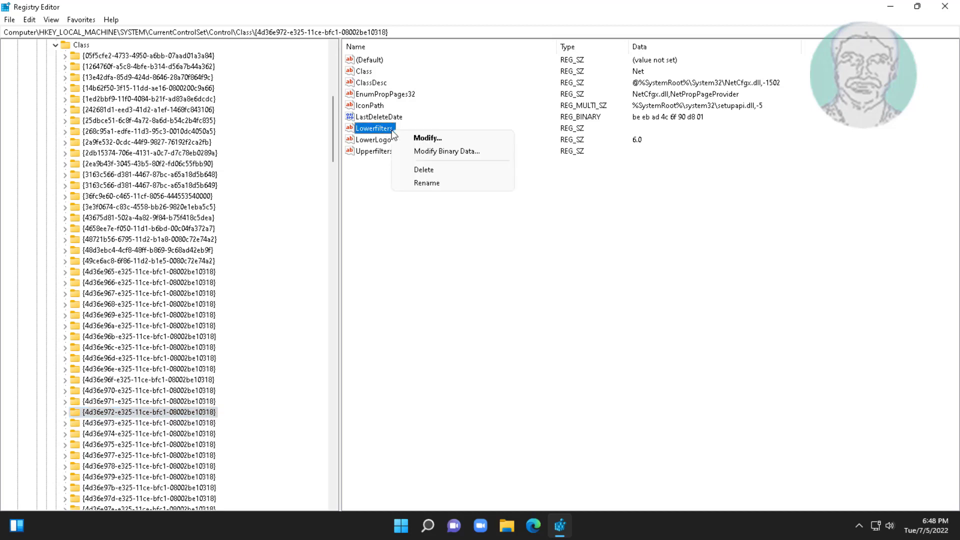
pyautogui.click(429, 170)
pyautogui.click(573, 264)
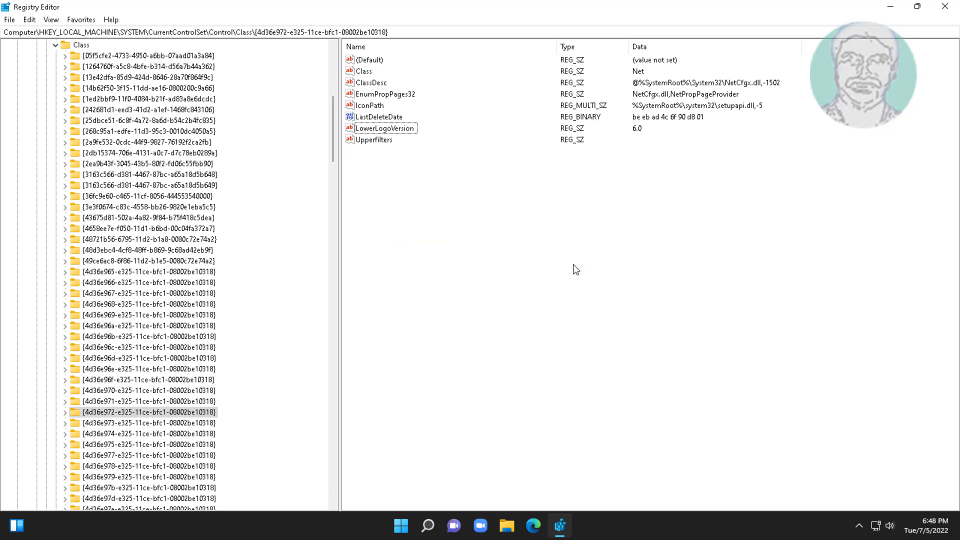
pyautogui.click(382, 143)
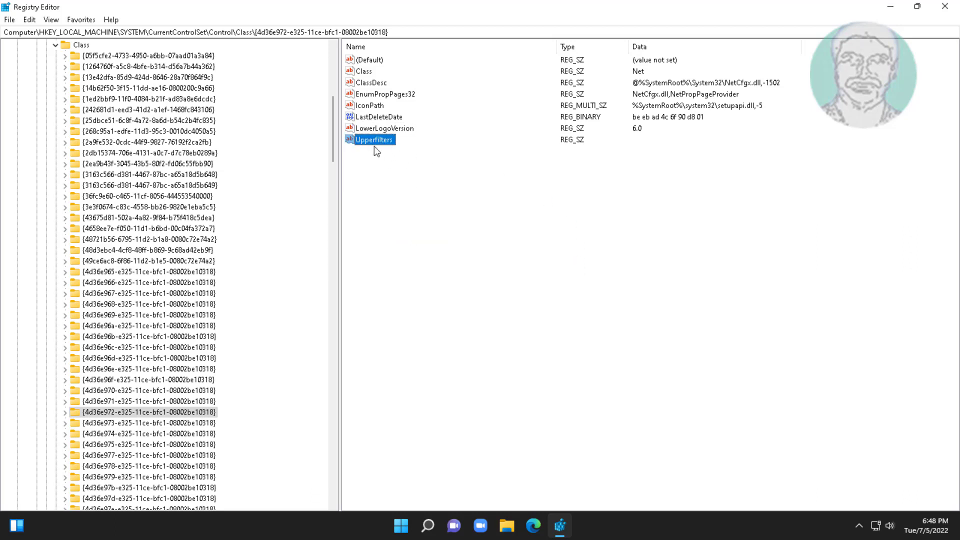
pyautogui.rightClick(388, 142)
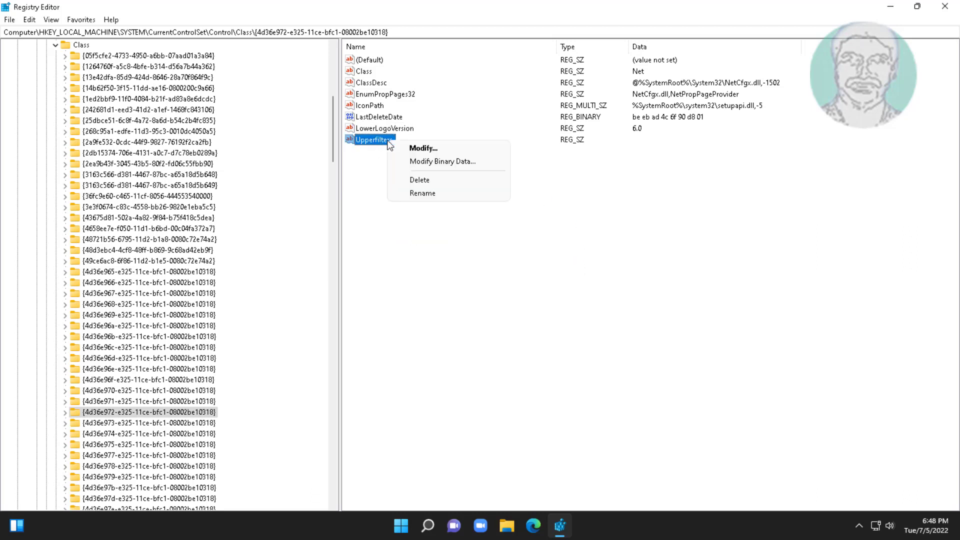
pyautogui.click(430, 180)
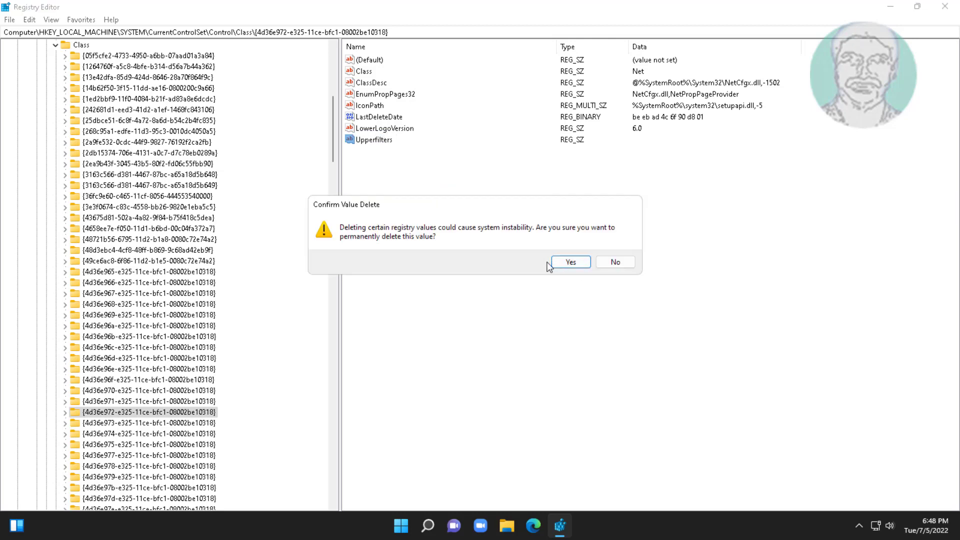
pyautogui.click(563, 262)
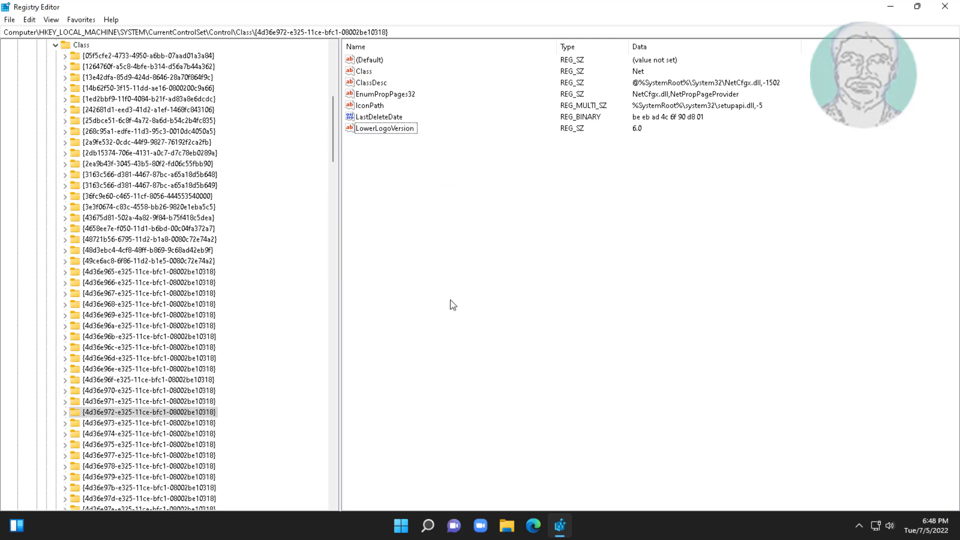
# - Collapse the registry tree back to HKEY_LOCAL_MACHINE and close Registry Editor
pyautogui.click(56, 47)
pyautogui.scroll(9, 193, 141)
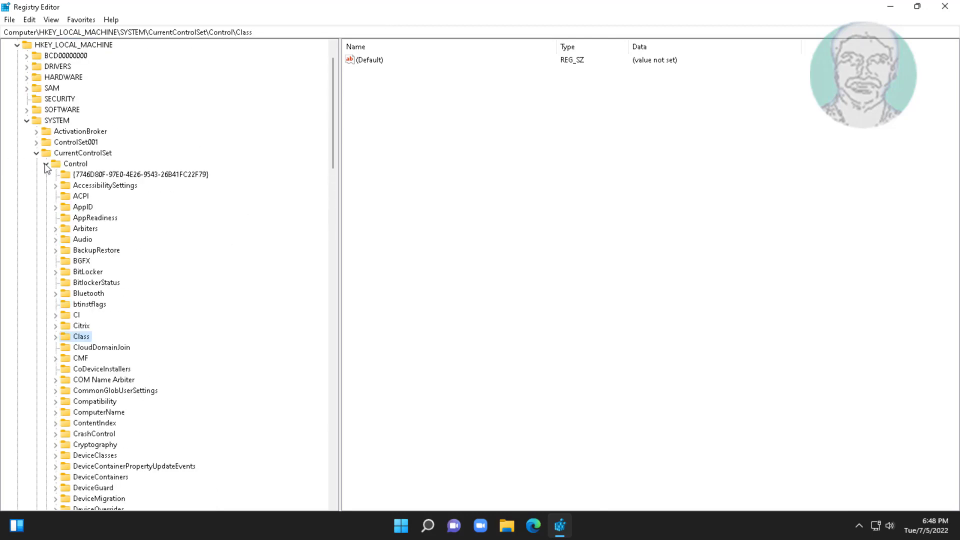
pyautogui.click(45, 165)
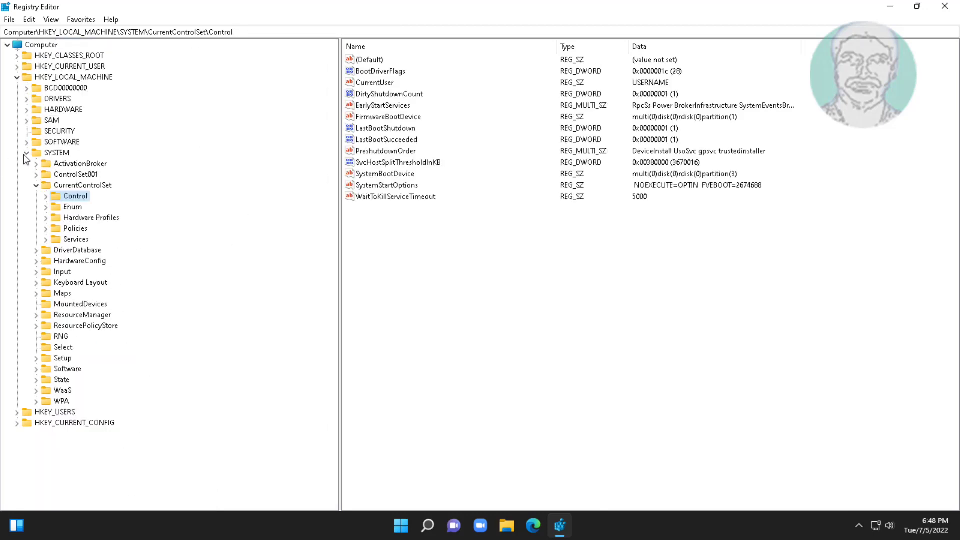
pyautogui.click(26, 153)
pyautogui.click(17, 78)
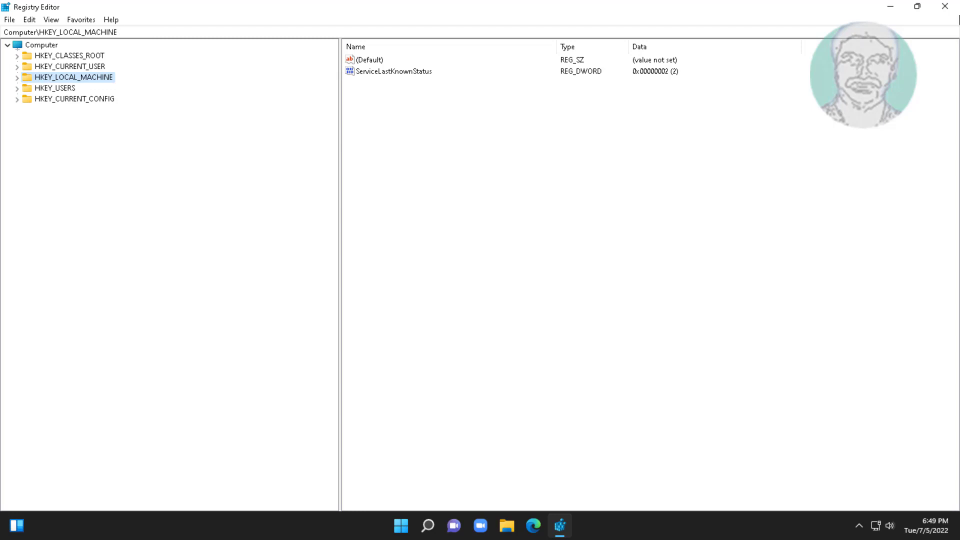
pyautogui.click(944, 6)
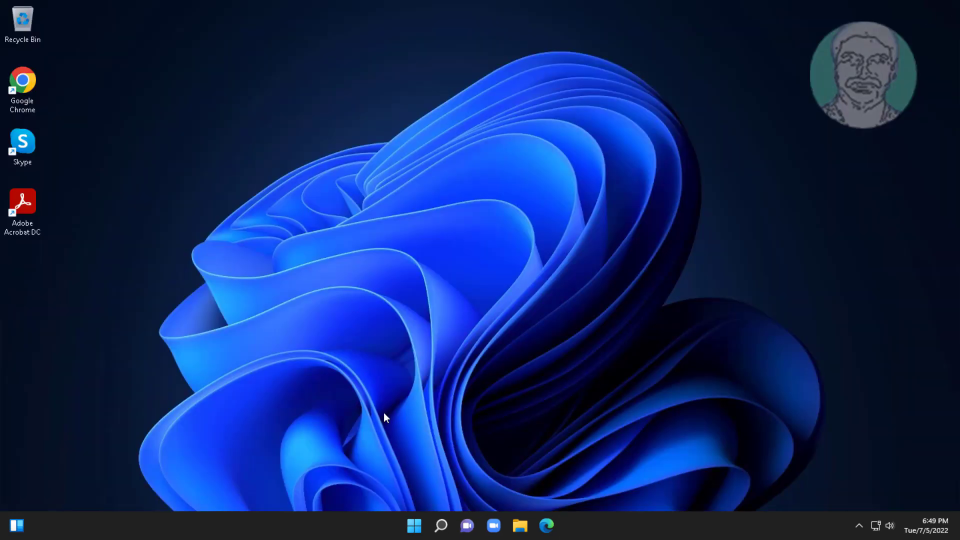
# - Restart the PC from the Start menu's power options
pyautogui.click(418, 524)
pyautogui.click(629, 484)
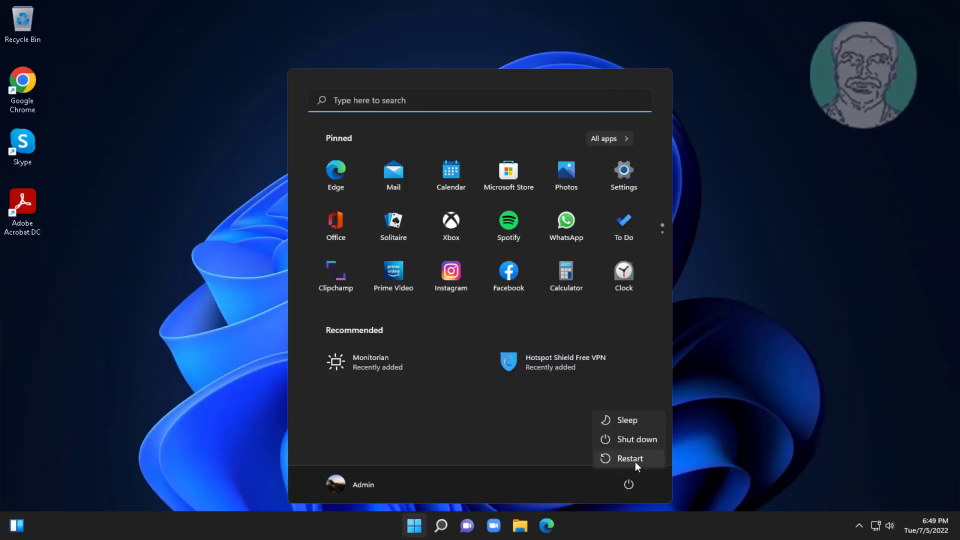
pyautogui.click(635, 461)
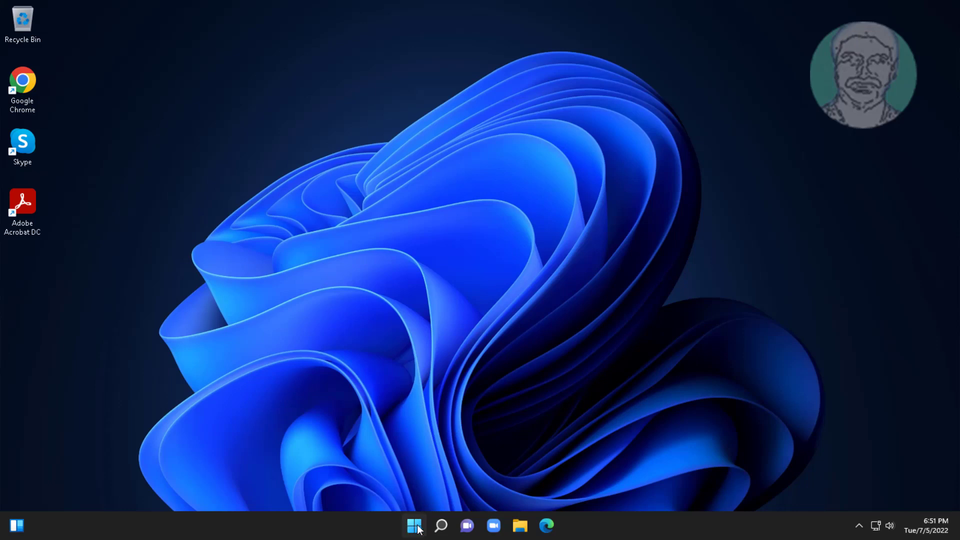
# - Launch Settings from Start and scroll the System page down to Recovery
pyautogui.click(411, 525)
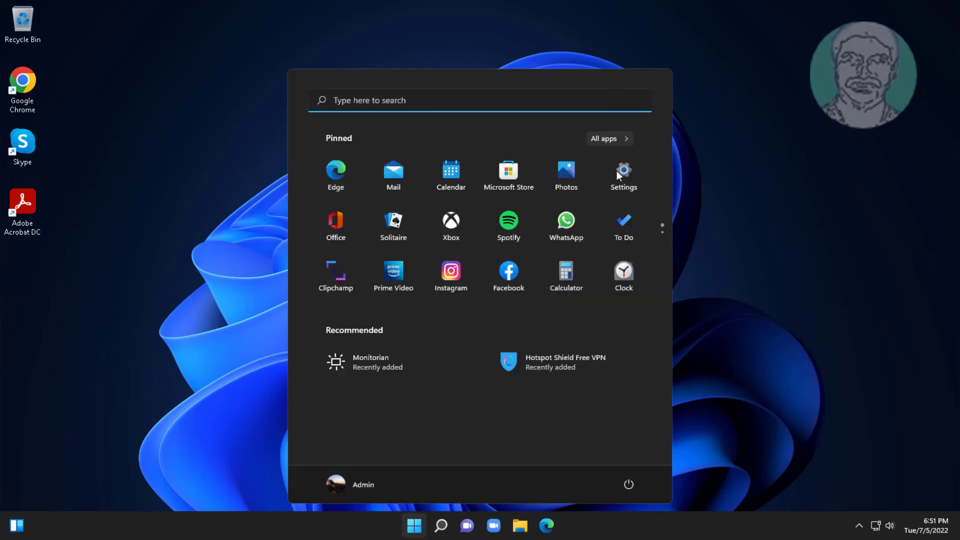
pyautogui.click(619, 175)
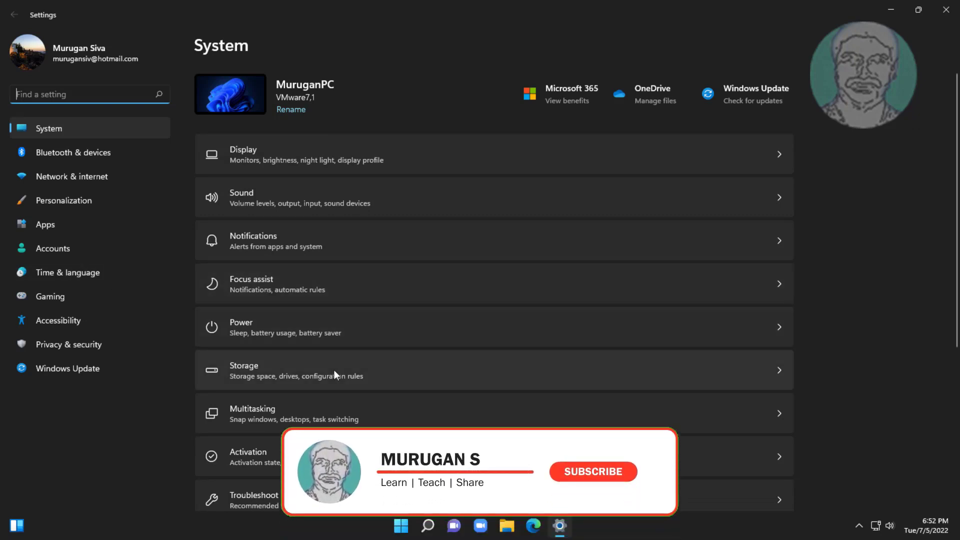
pyautogui.scroll(-4, 333, 370)
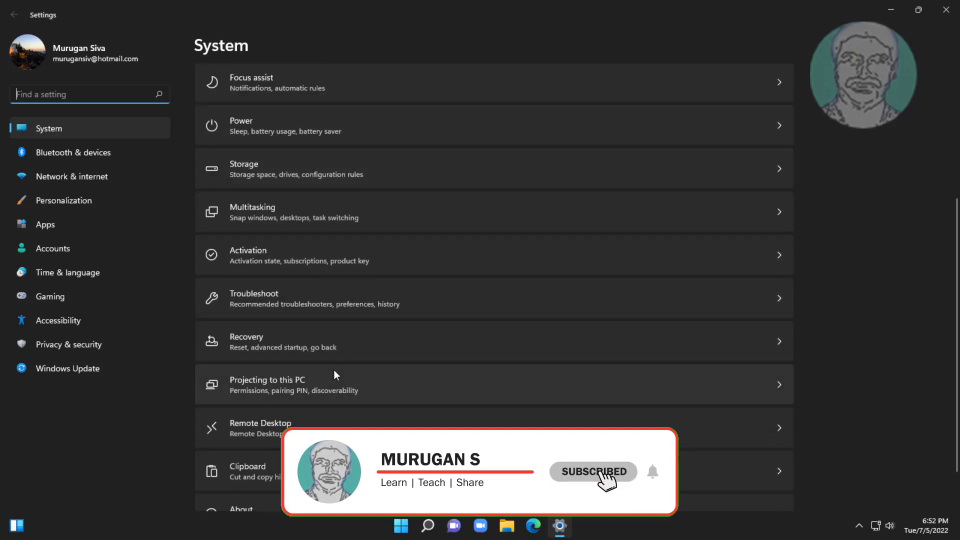
# - Reset this PC from Recovery, keeping personal files and reinstalling Windows via cloud download
pyautogui.click(241, 345)
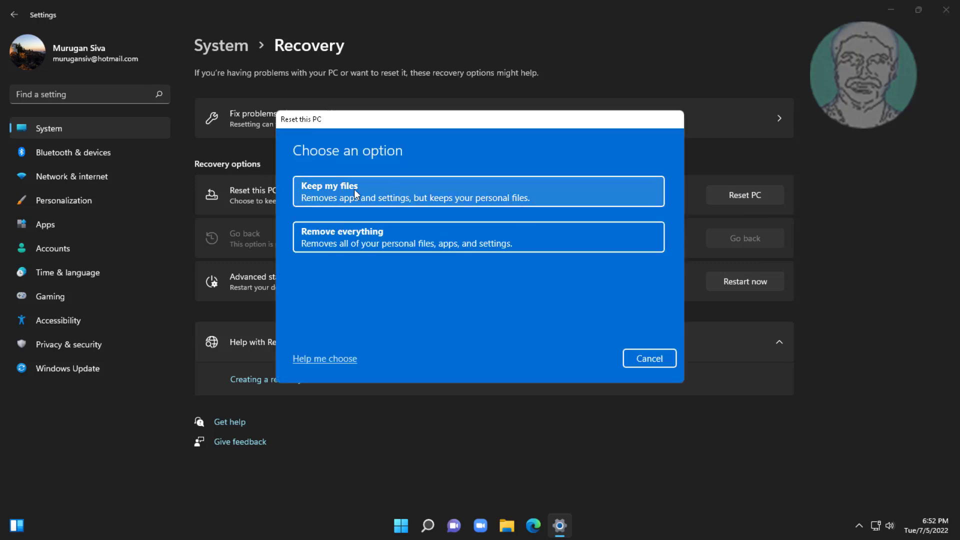
pyautogui.click(356, 192)
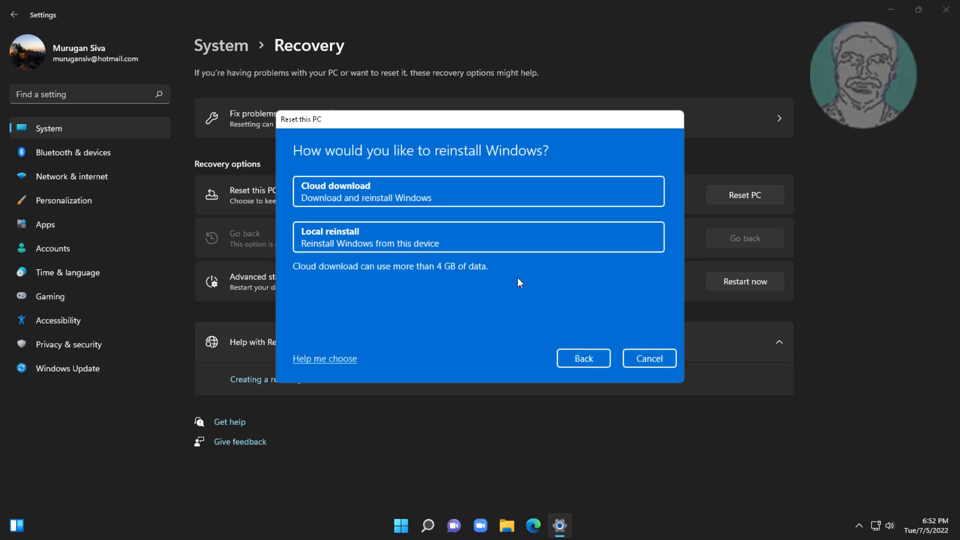
pyautogui.click(357, 191)
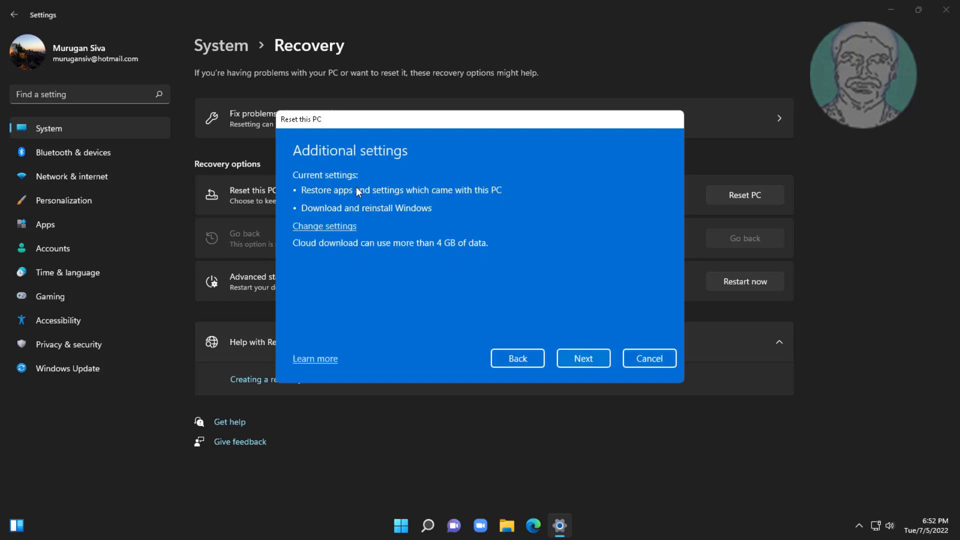
pyautogui.click(592, 356)
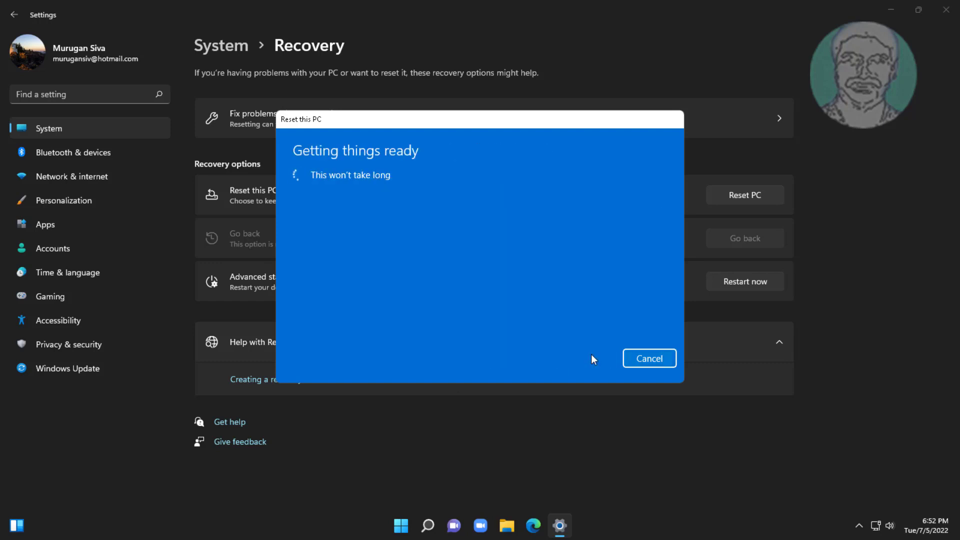